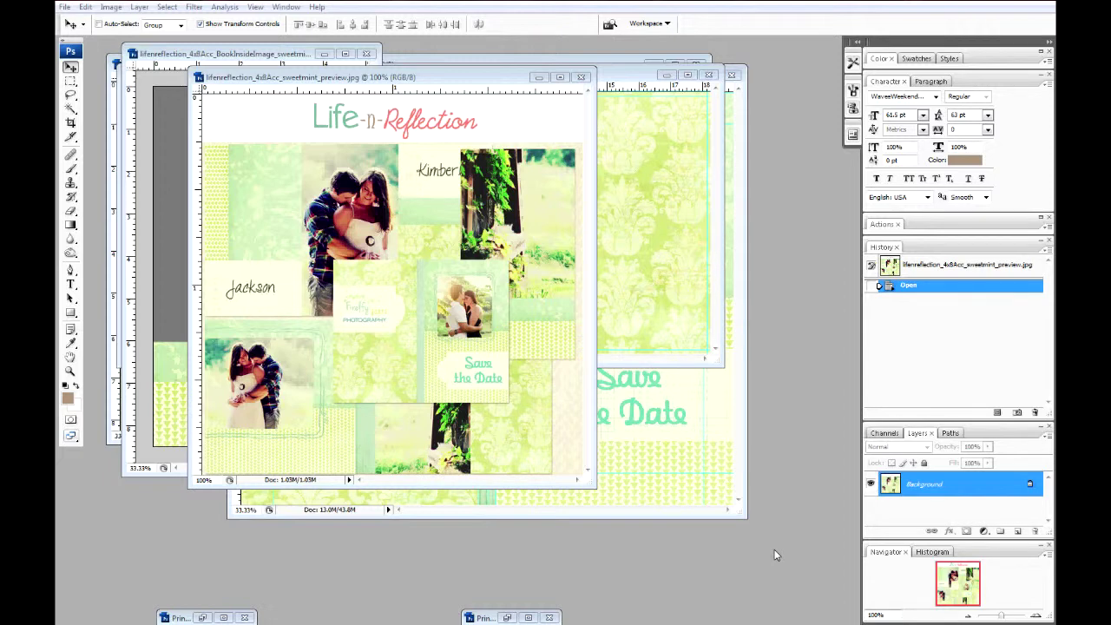
# Step: Collapse the History panel so the Layers panel moves up beneath it
pyautogui.click(1040, 244)
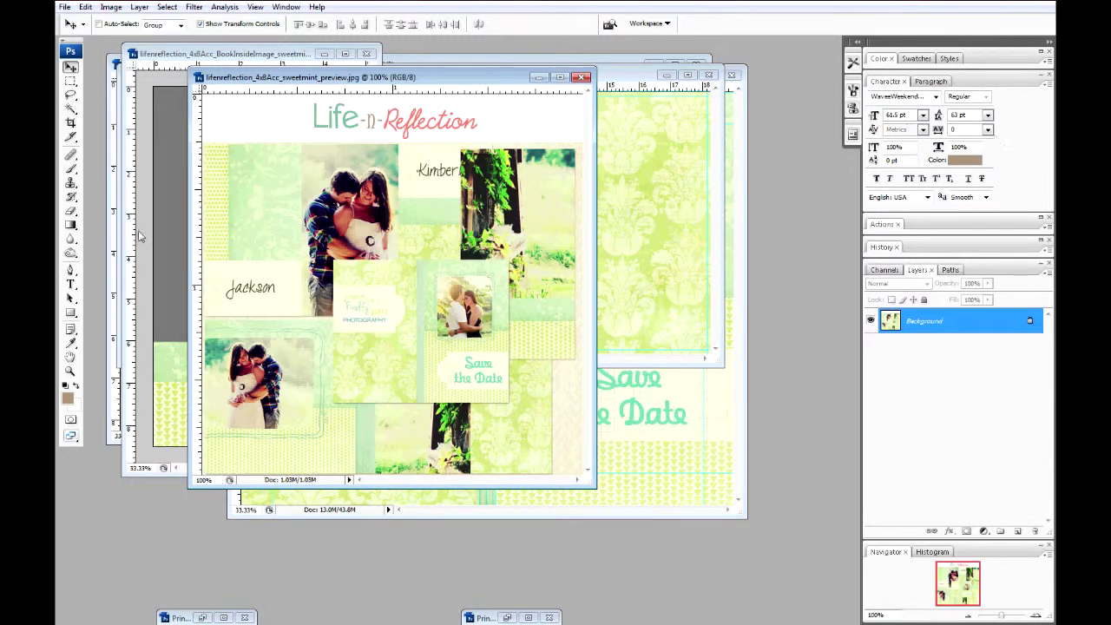
pyautogui.click(289, 8)
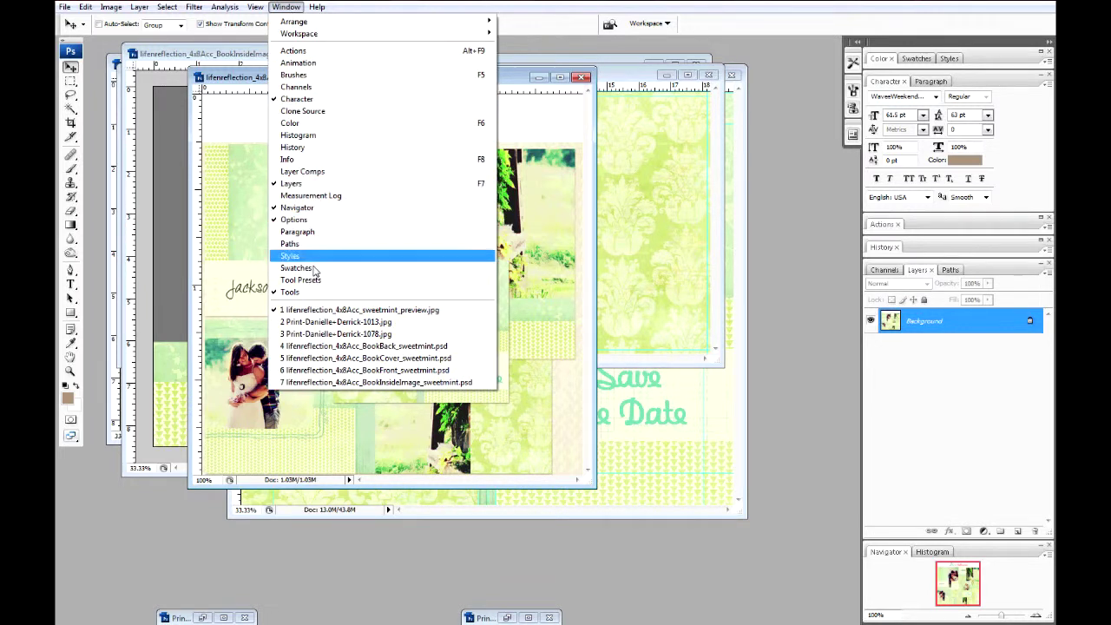
# Step: Activate the BookFront_sweetmint.psd template window
pyautogui.click(389, 577)
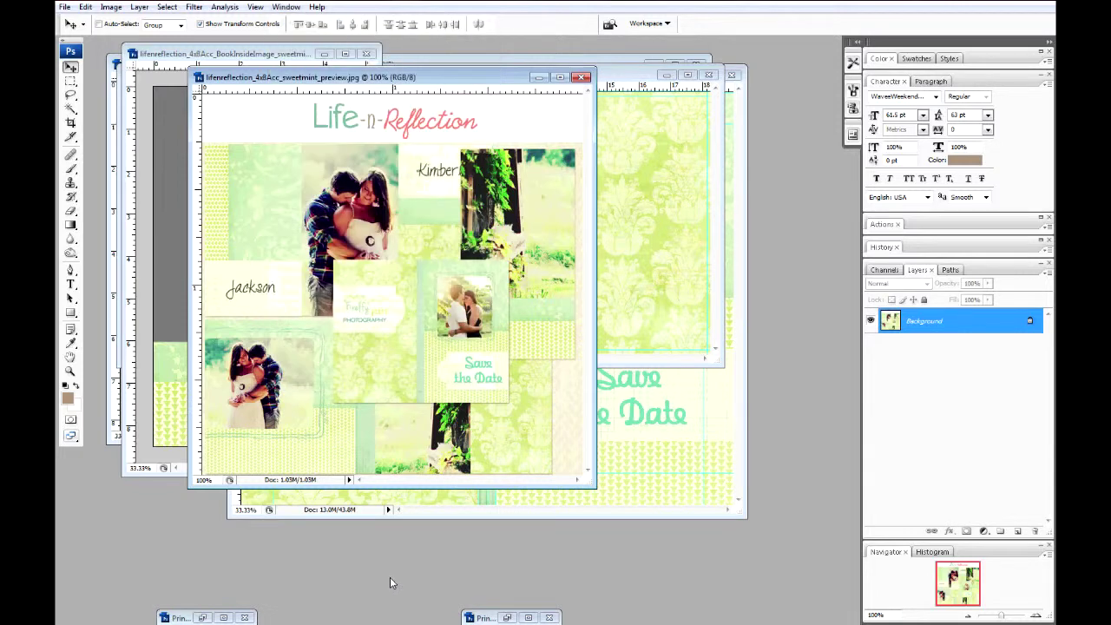
pyautogui.click(675, 292)
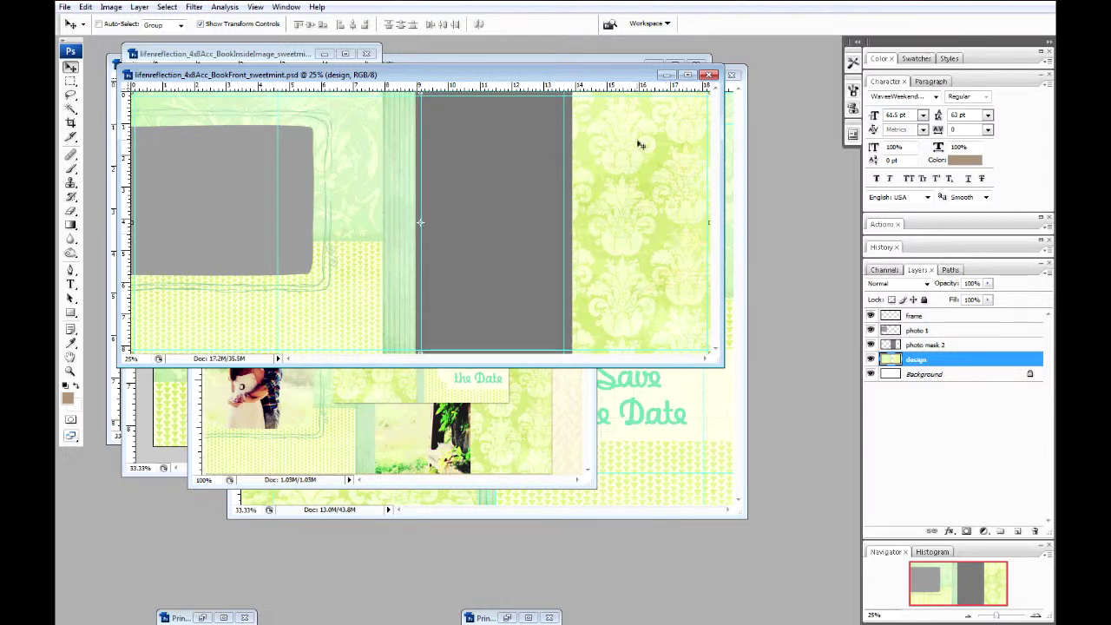
# Step: Minimize the sweetmint preview and select the photo mask layer in BookInsideImage
pyautogui.click(508, 425)
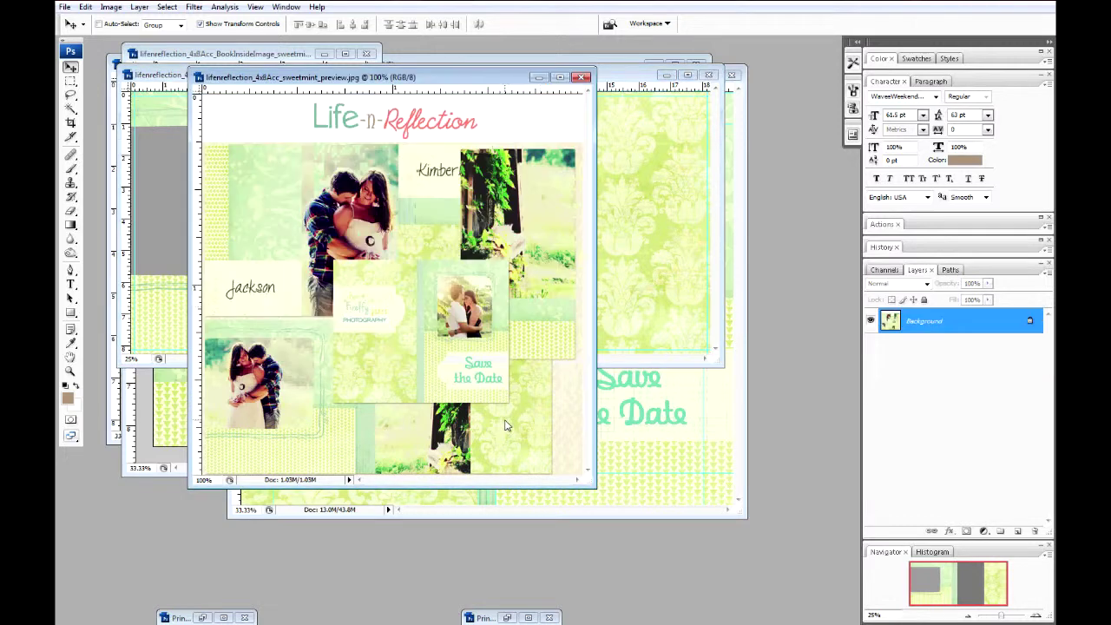
pyautogui.click(538, 77)
pyautogui.click(286, 404)
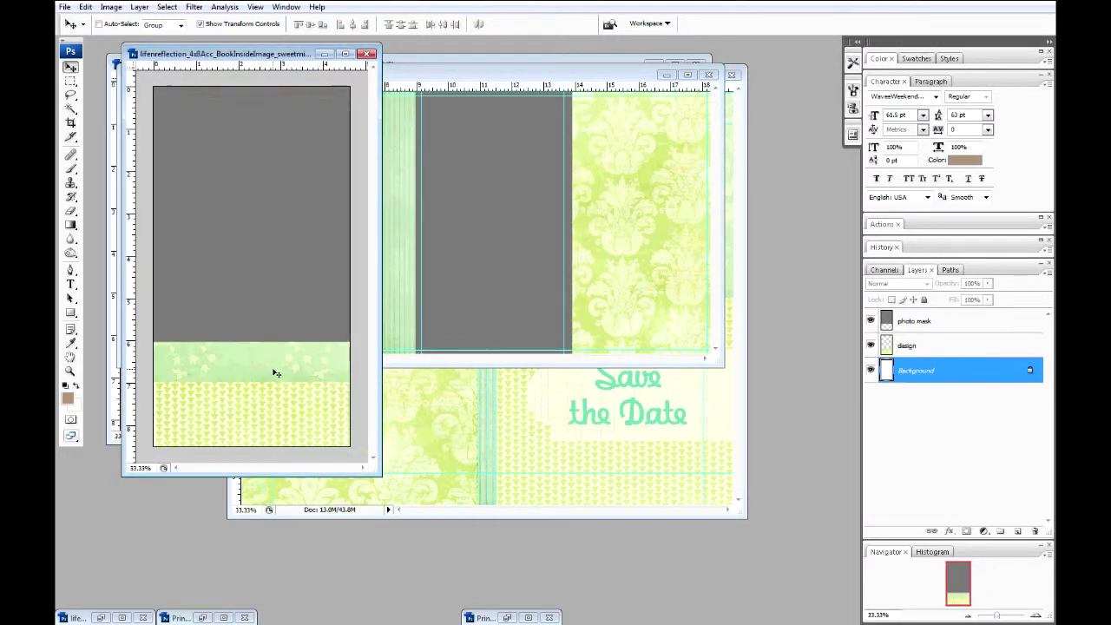
pyautogui.click(919, 323)
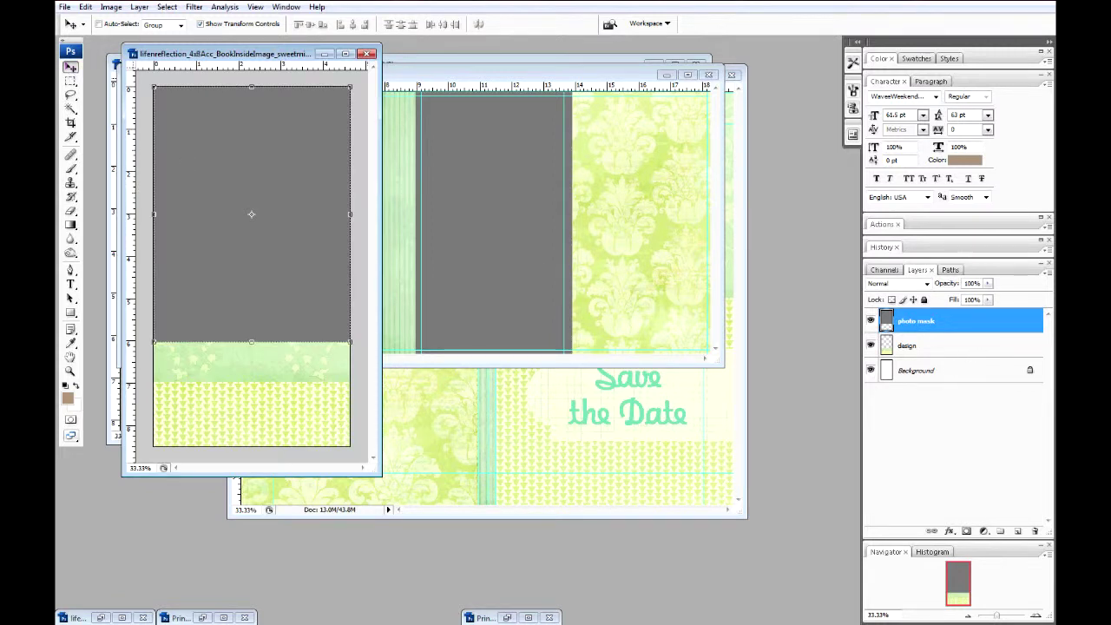
# Step: Drag the couple photo in over the mask area and clip Layer 1 to the photo mask
pyautogui.click(482, 616)
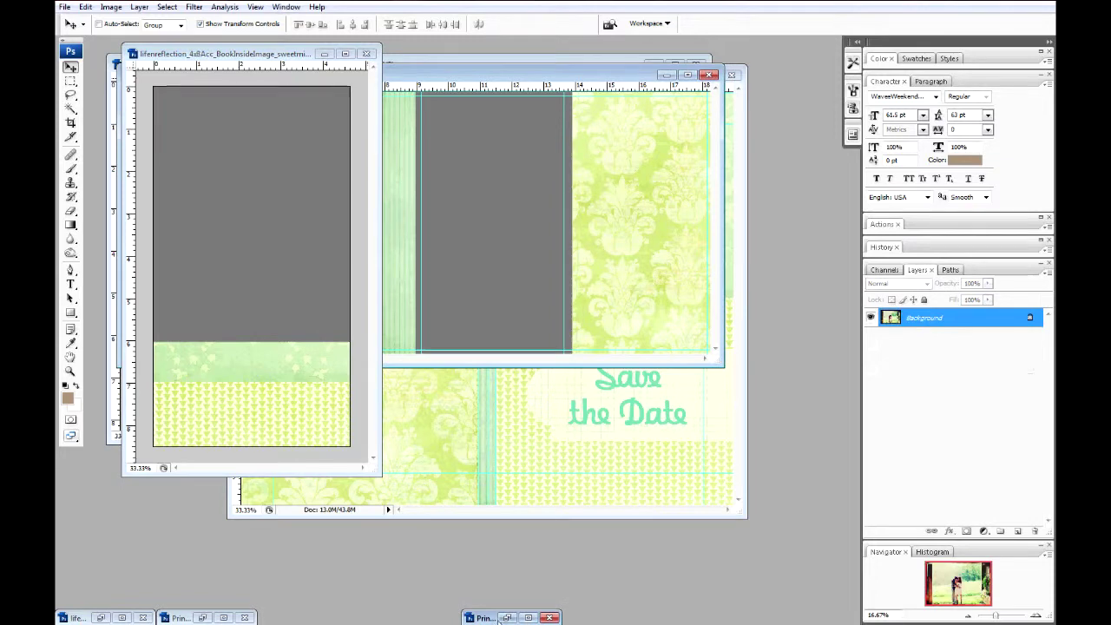
pyautogui.moveTo(257, 326); pyautogui.dragTo(231, 168)
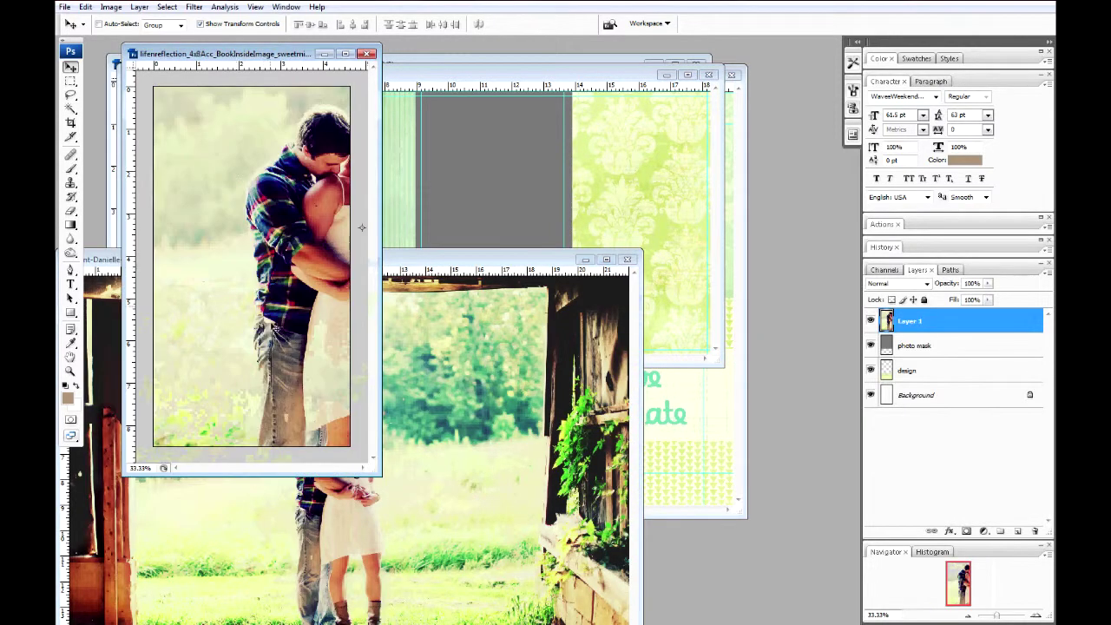
pyautogui.moveTo(251, 328); pyautogui.dragTo(197, 320)
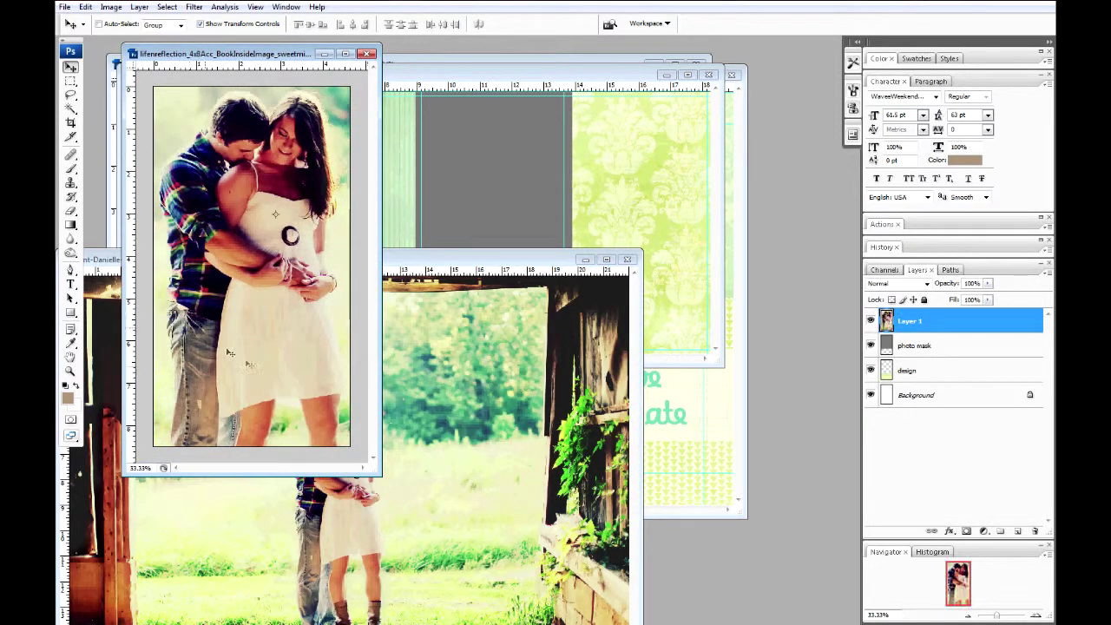
pyautogui.rightClick(923, 322)
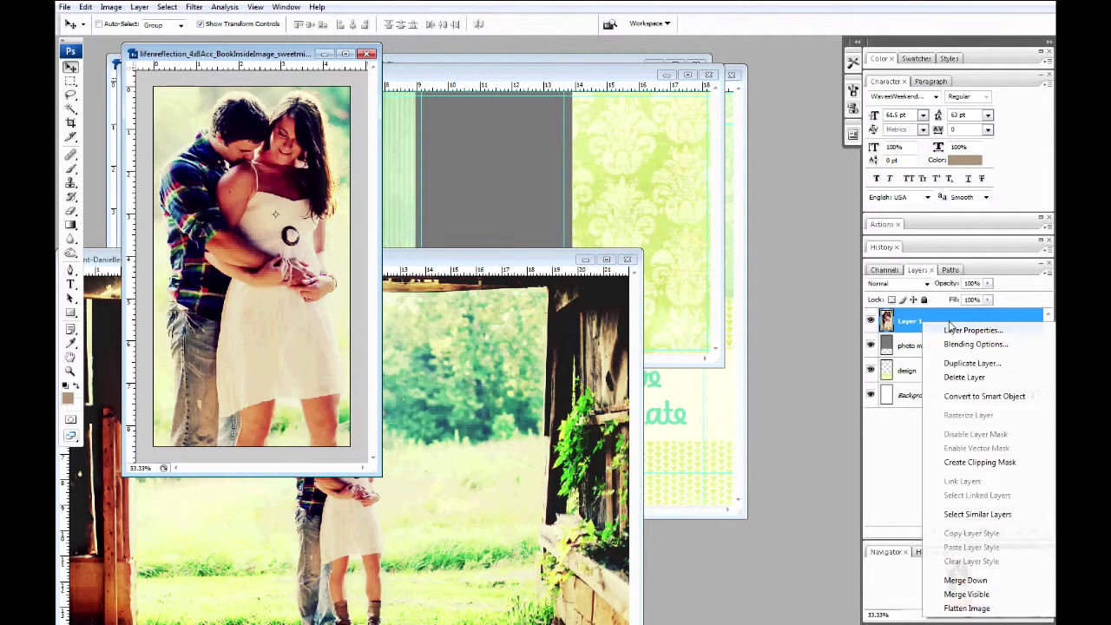
pyautogui.click(998, 463)
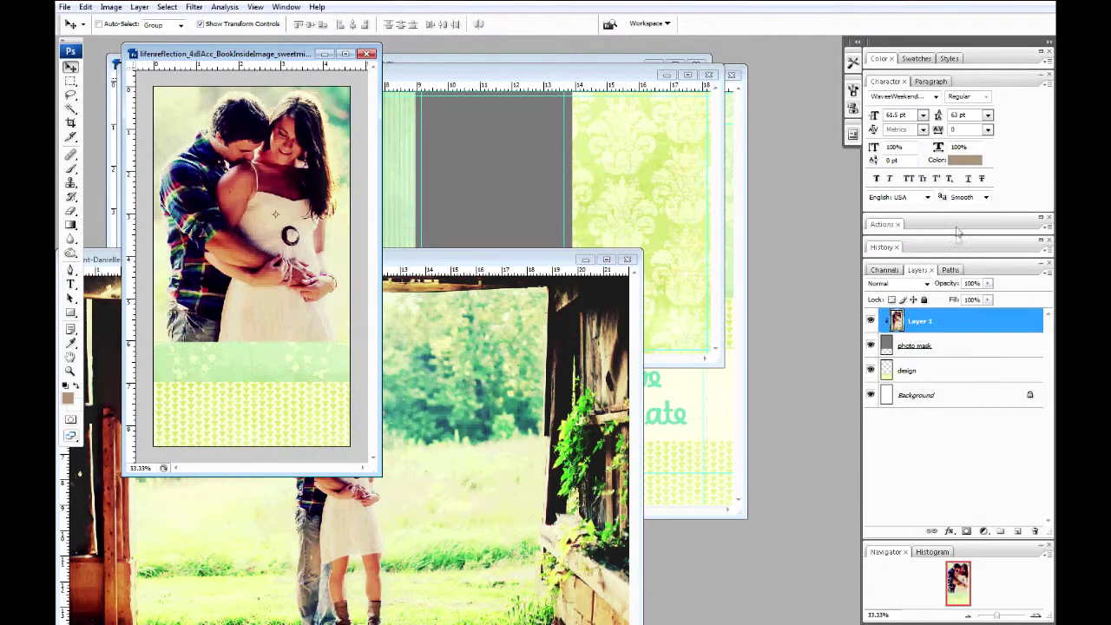
pyautogui.click(966, 615)
pyautogui.click(966, 615)
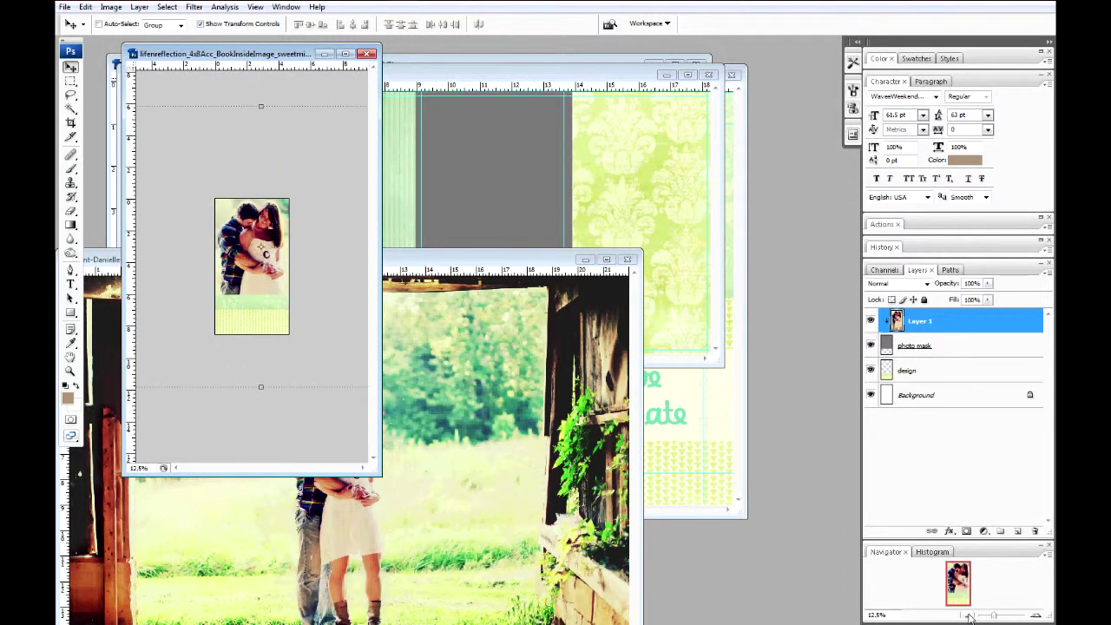
# Step: Scale the clipped couple photo down to about 37% and fit the inside page on screen
pyautogui.click(969, 615)
pyautogui.click(968, 615)
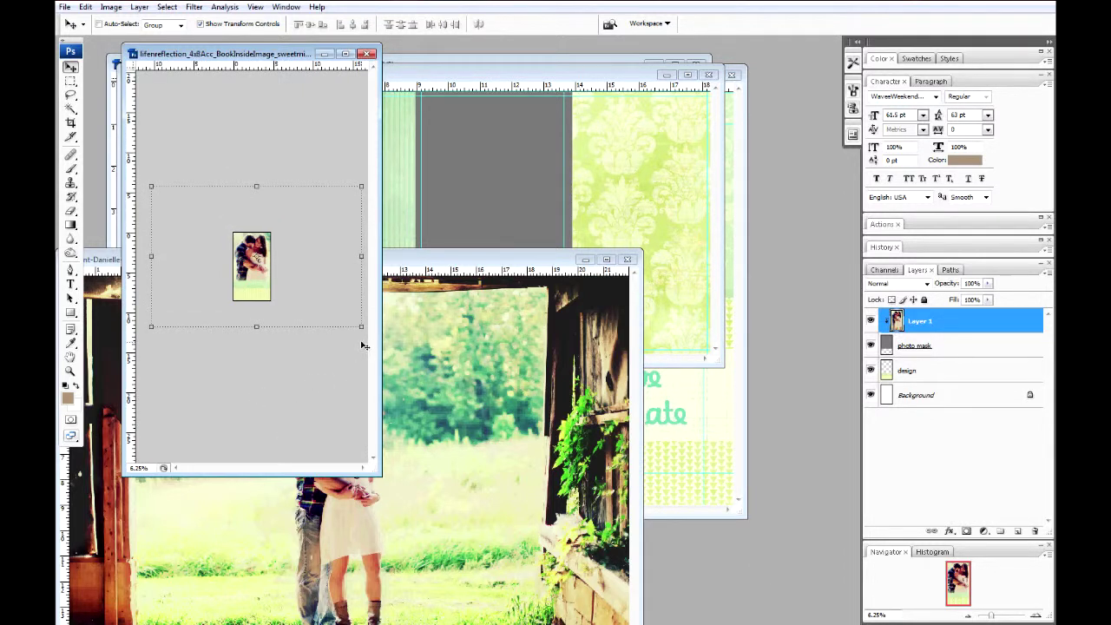
pyautogui.moveTo(360, 326); pyautogui.dragTo(289, 289)
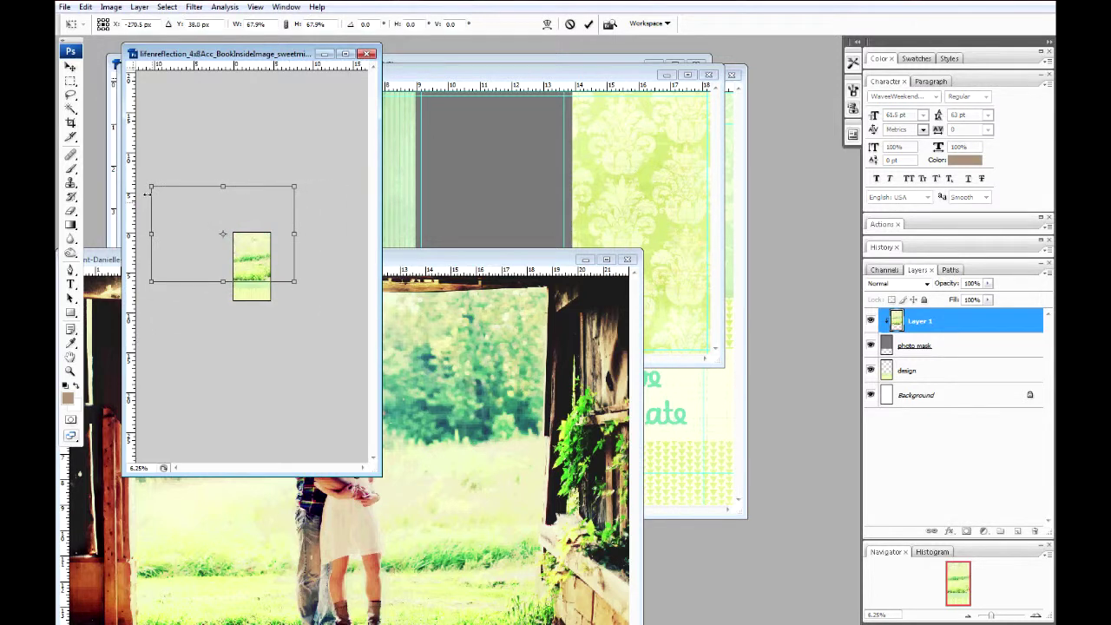
pyautogui.moveTo(149, 185); pyautogui.dragTo(208, 238)
pyautogui.press('Return')
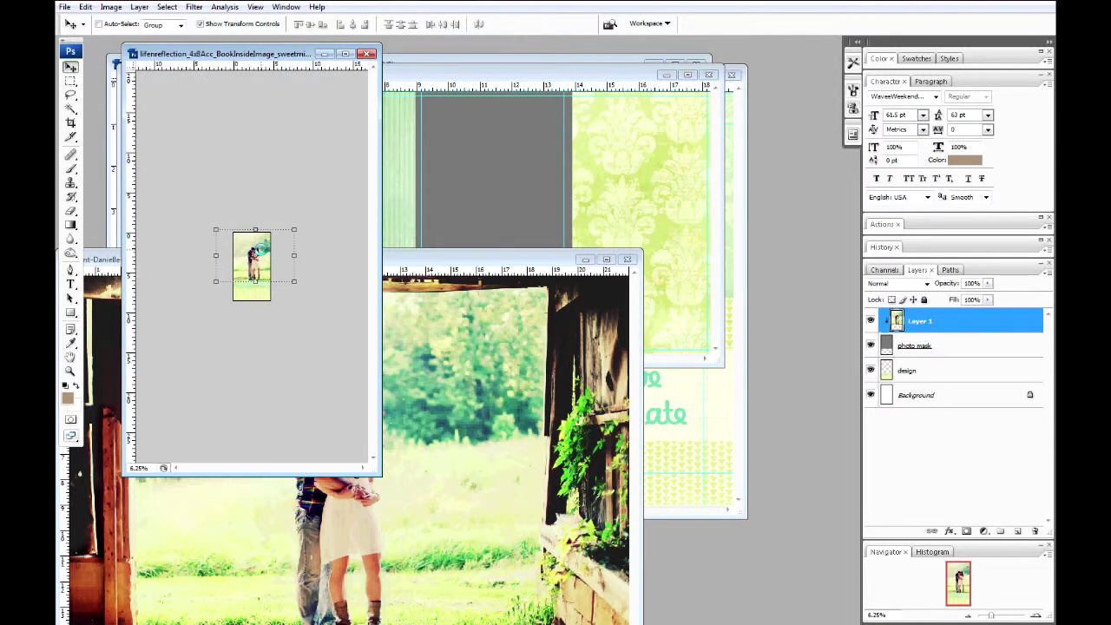
pyautogui.hotkey('ctrl', '0')
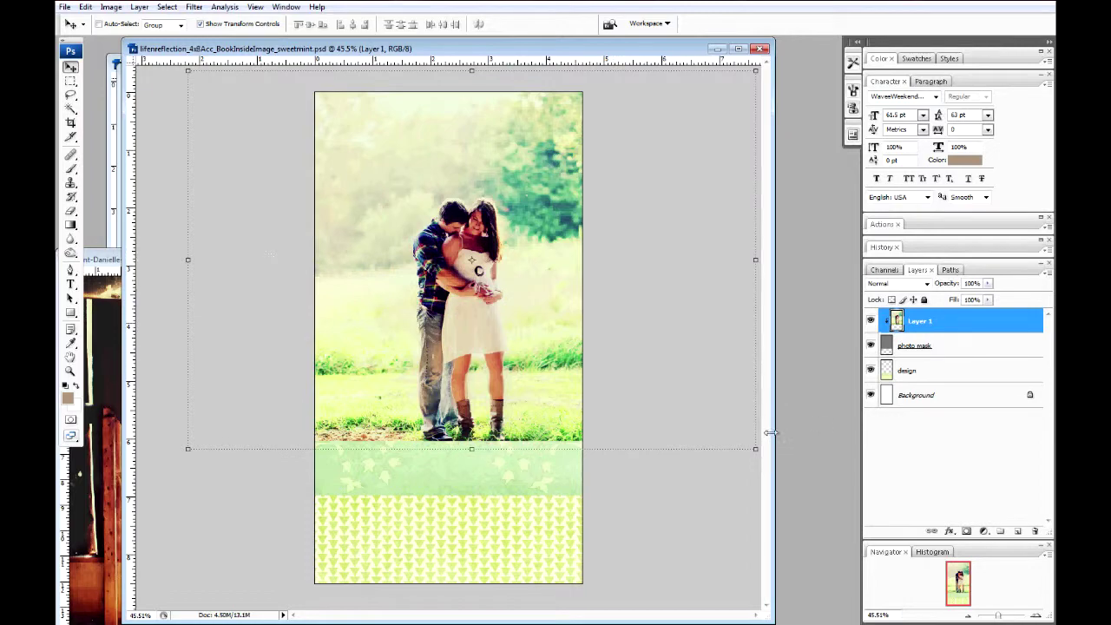
pyautogui.moveTo(773, 434); pyautogui.dragTo(459, 392)
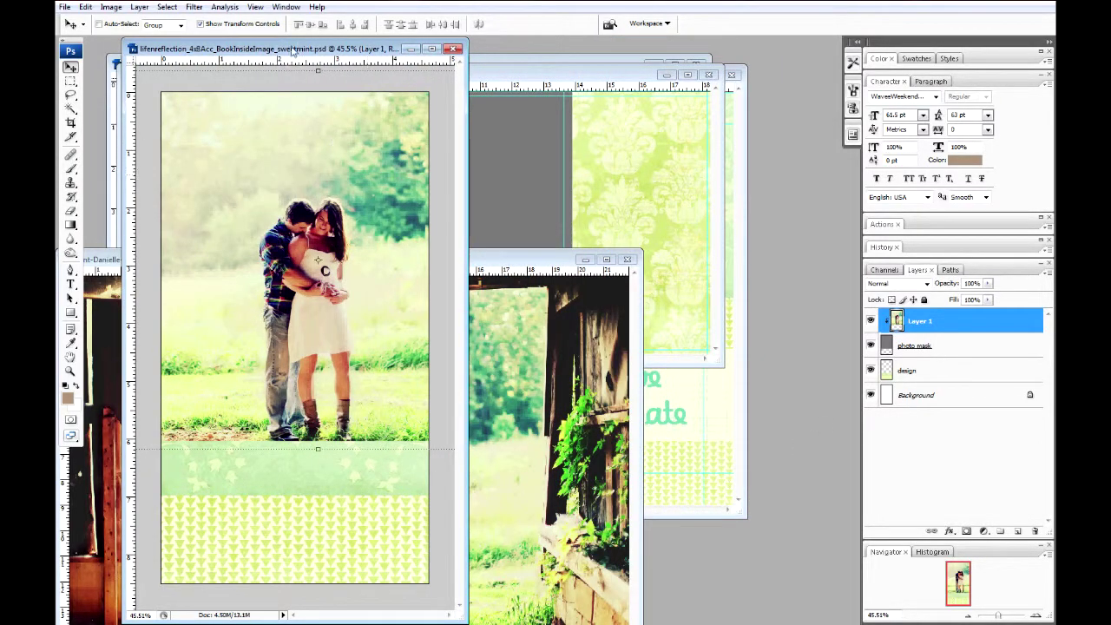
pyautogui.rightClick(934, 330)
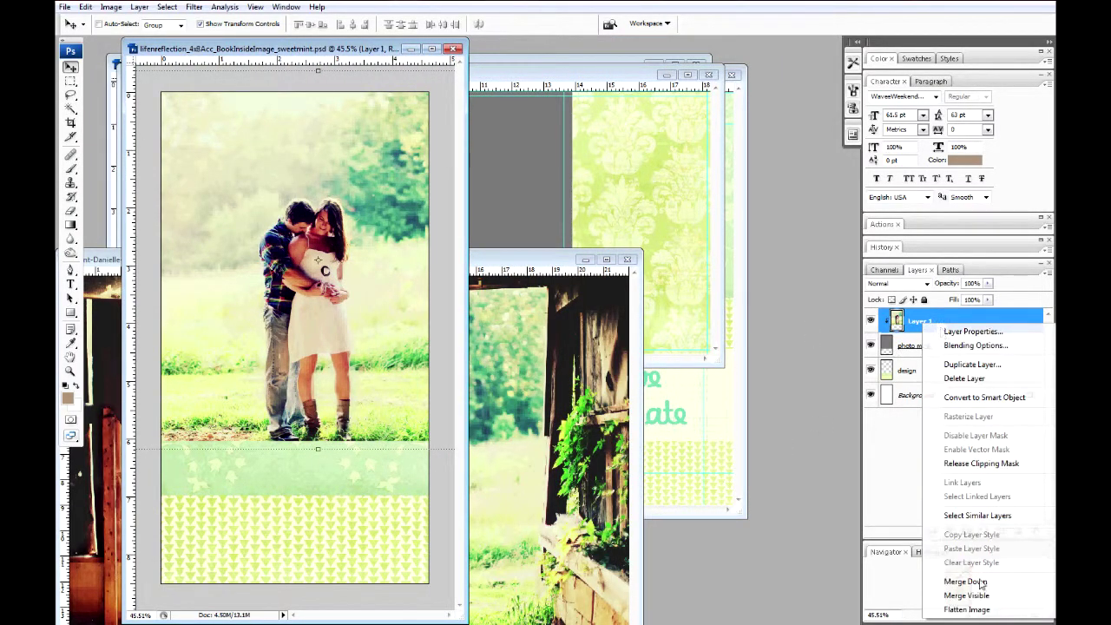
# Step: Flatten the inside page, cancel a JPEG Save As, and minimize the BookInsideImage window
pyautogui.click(963, 608)
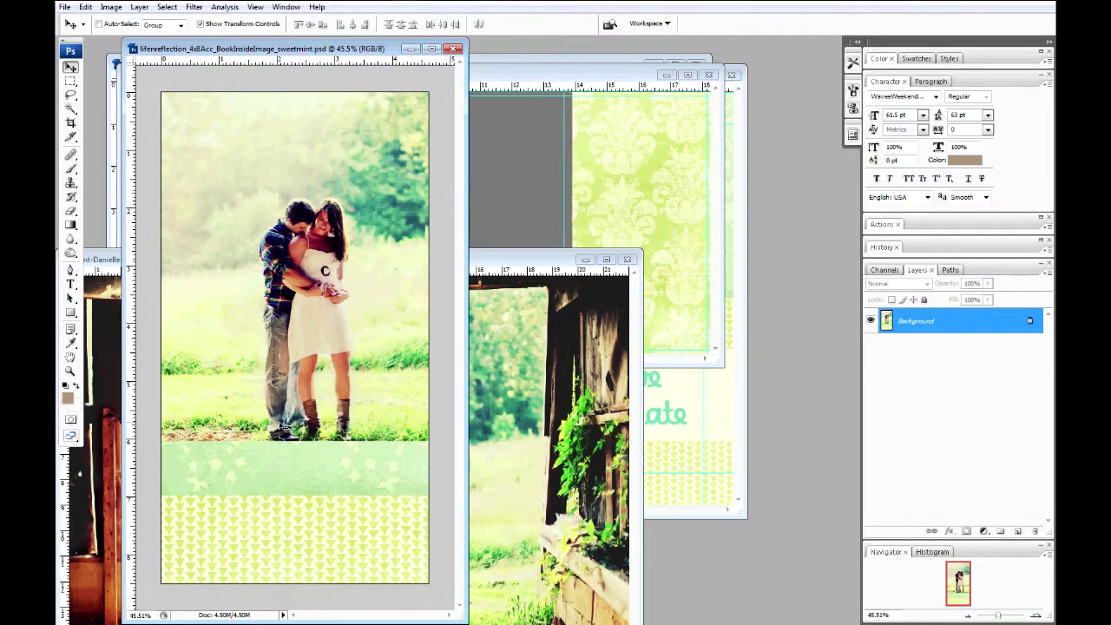
pyautogui.click(65, 7)
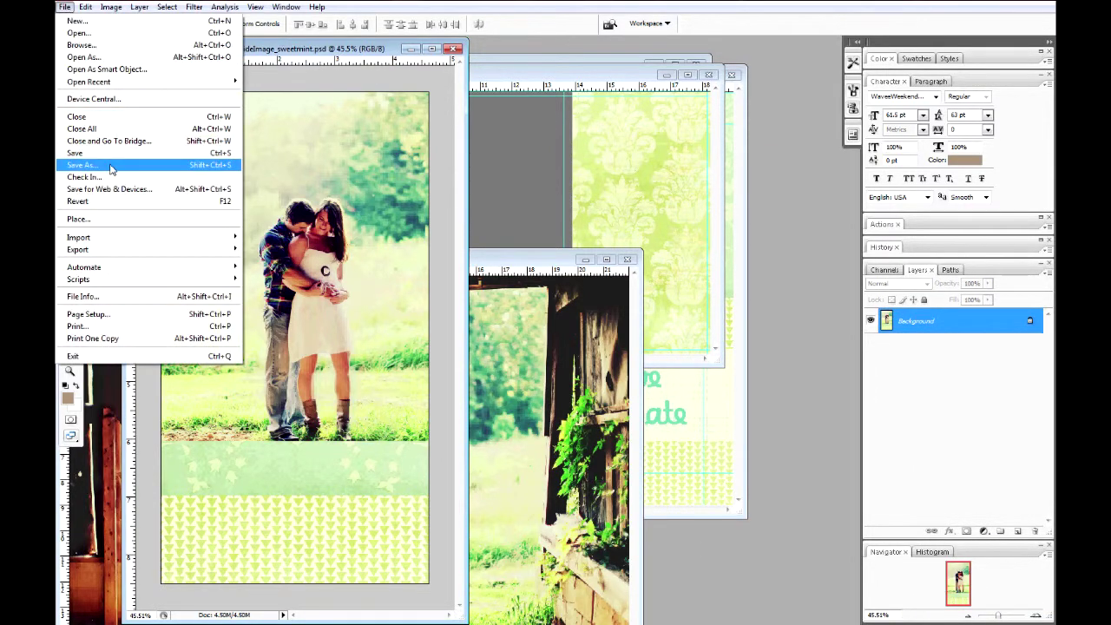
pyautogui.click(110, 165)
pyautogui.click(527, 457)
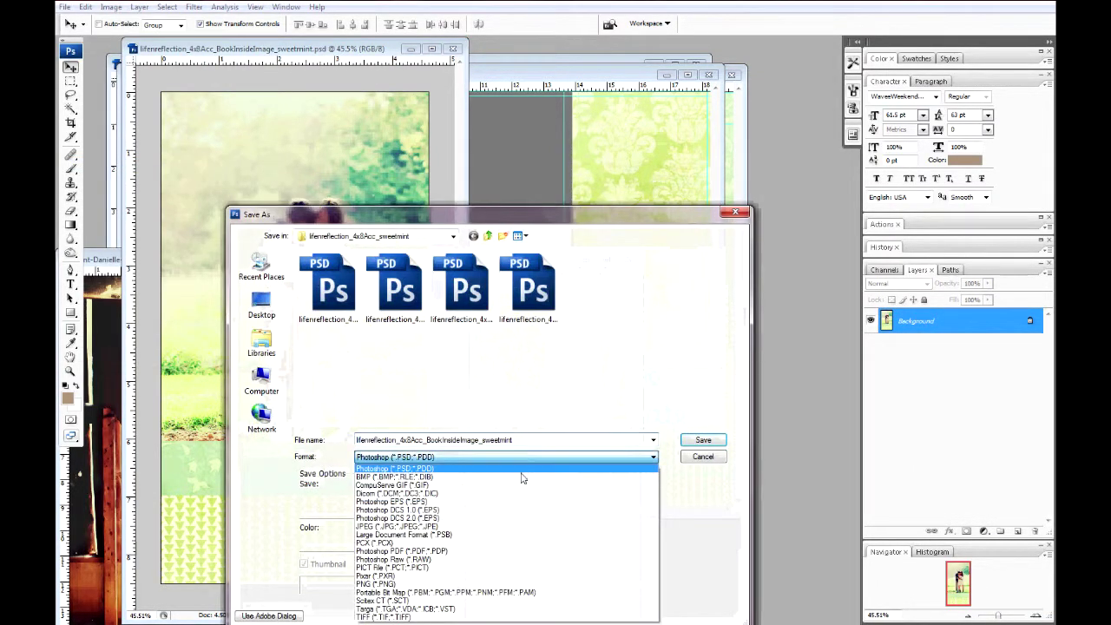
pyautogui.click(501, 526)
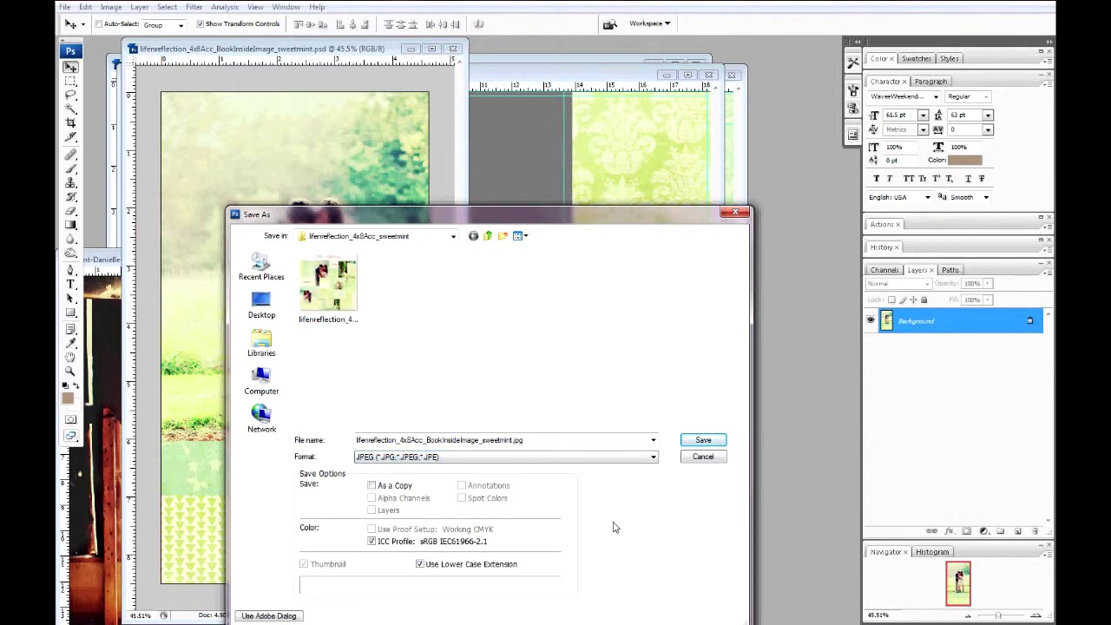
pyautogui.click(704, 456)
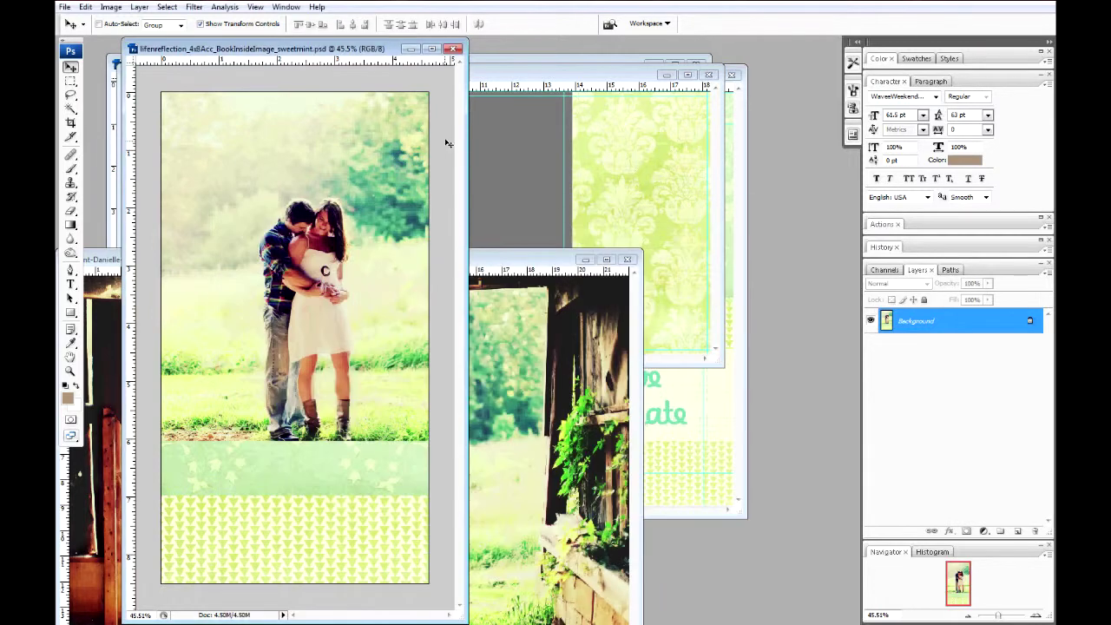
pyautogui.click(406, 48)
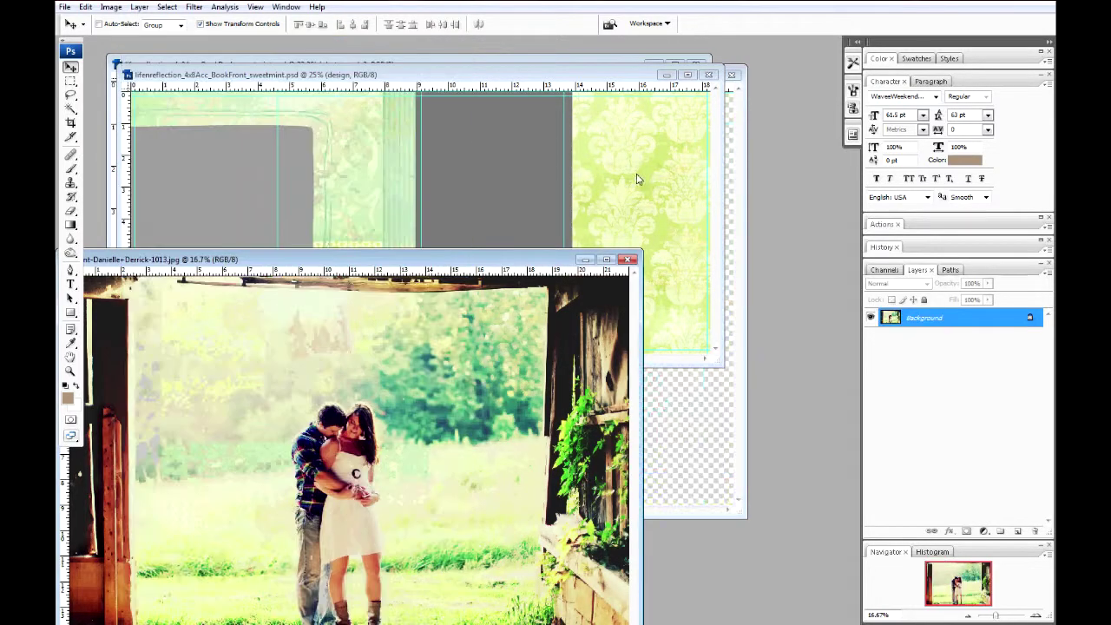
# Step: Drag the couple photo into the book front and clip it to the photo 1 shape
pyautogui.click(667, 236)
pyautogui.moveTo(434, 77); pyautogui.dragTo(455, 146)
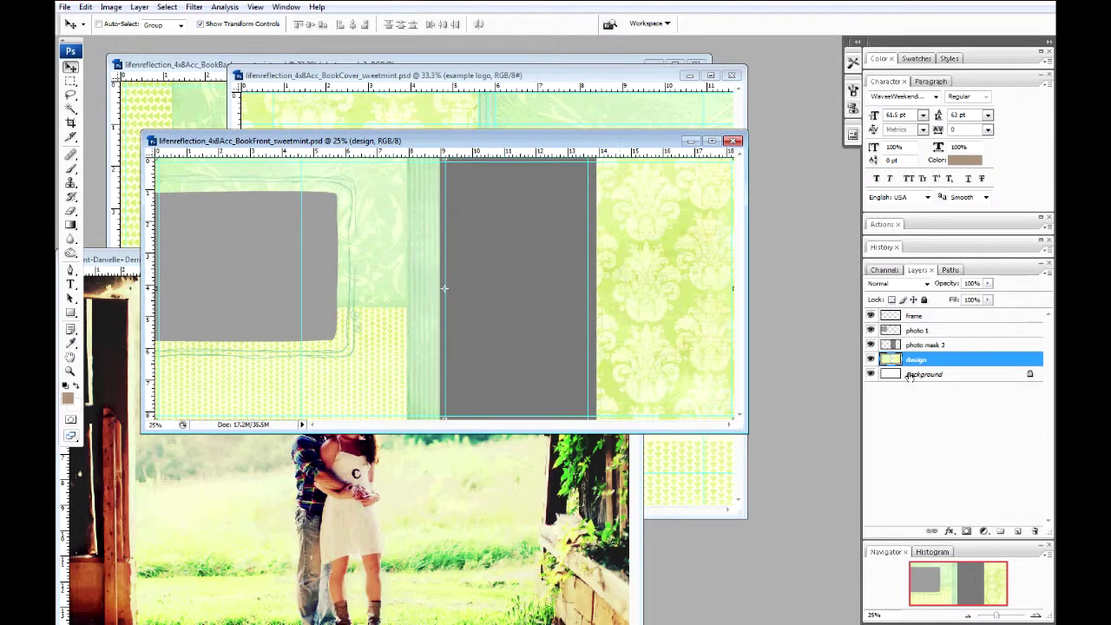
pyautogui.click(946, 331)
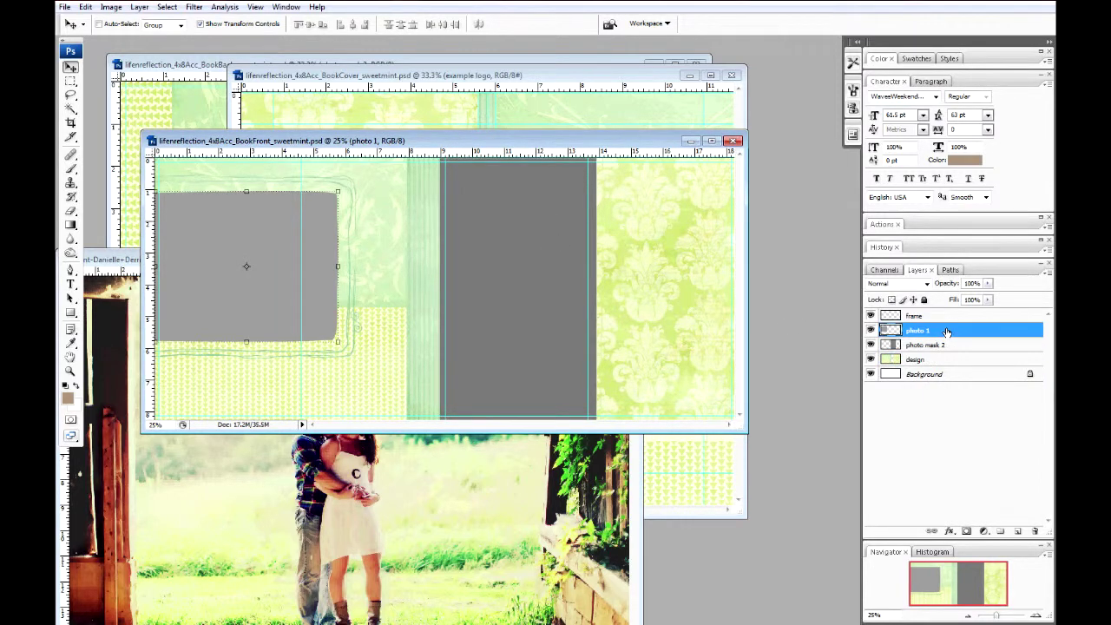
pyautogui.click(486, 469)
pyautogui.moveTo(485, 469); pyautogui.dragTo(324, 306)
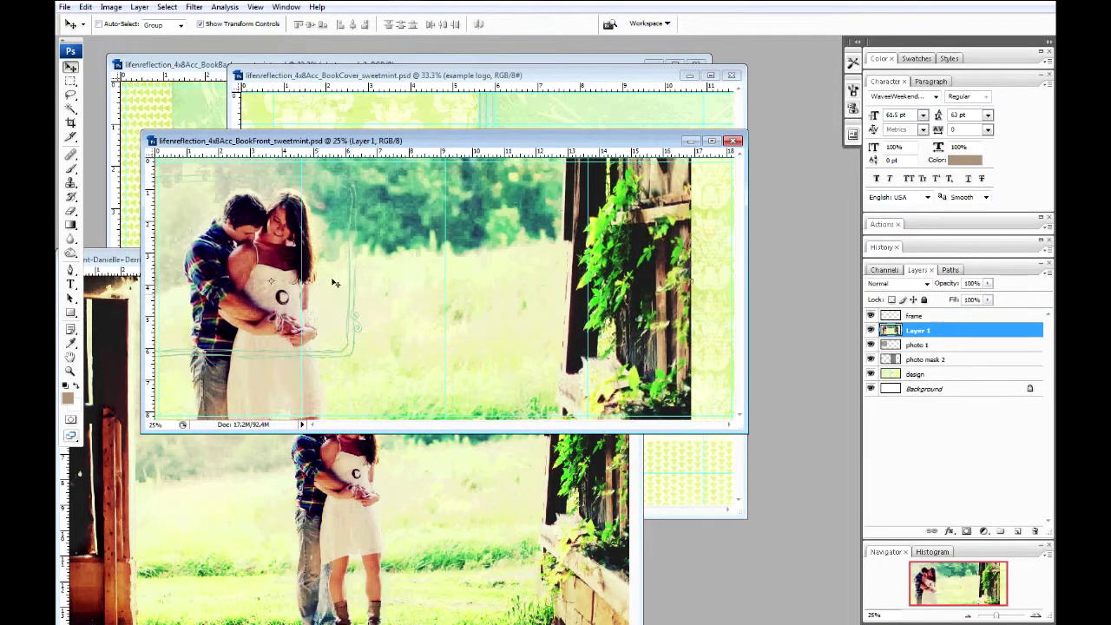
pyautogui.rightClick(961, 335)
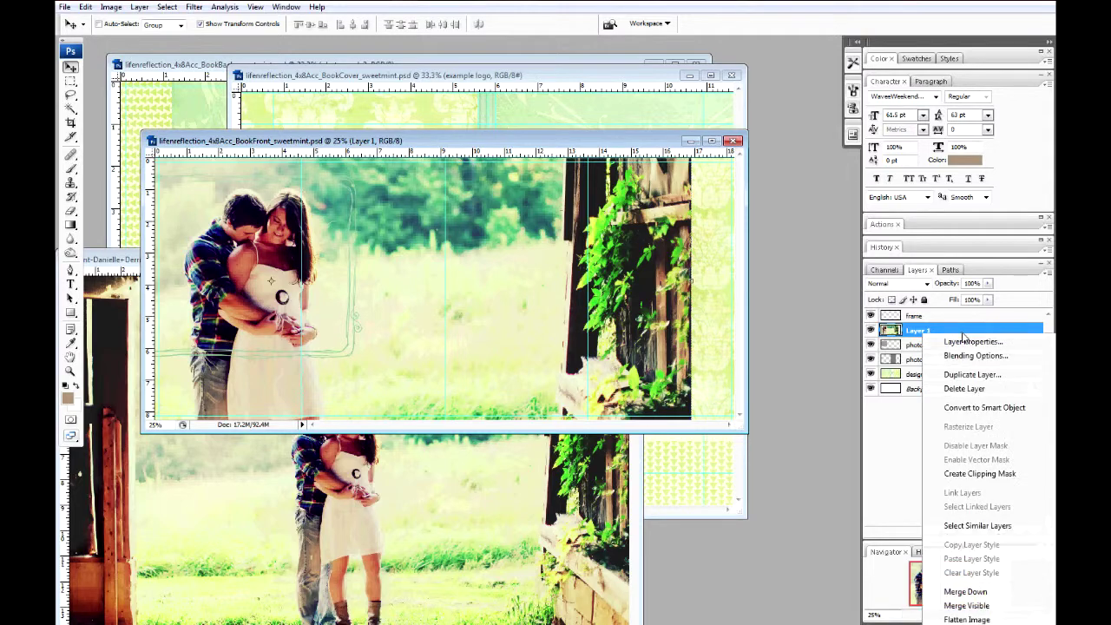
pyautogui.click(988, 475)
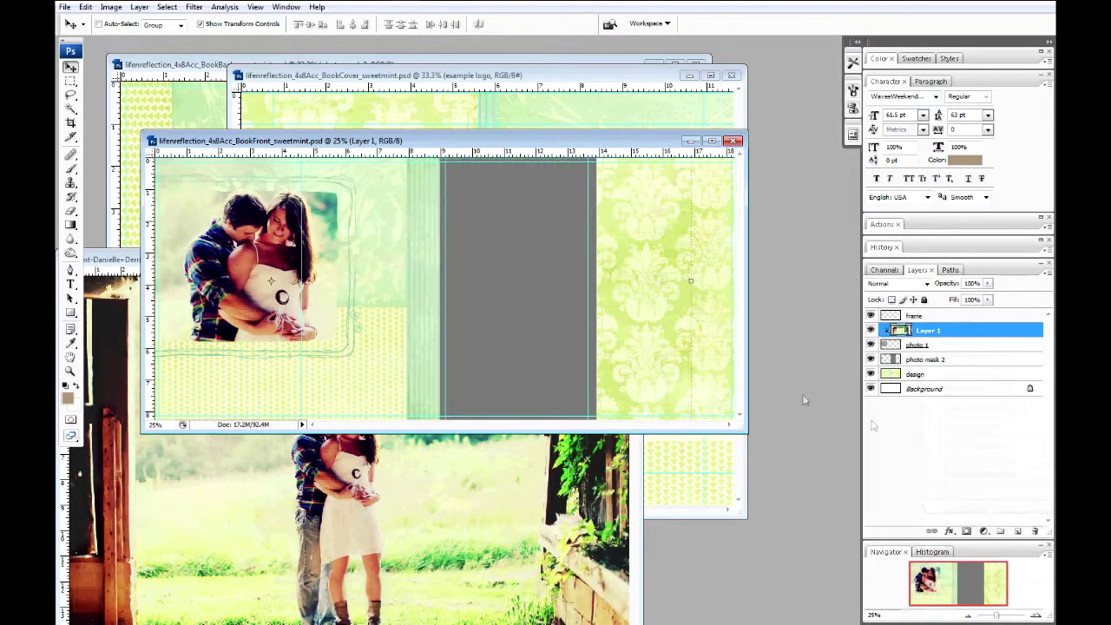
# Step: Select photo mask 2 and drag the barn photo into the front page
pyautogui.click(902, 359)
pyautogui.click(514, 473)
pyautogui.moveTo(514, 472); pyautogui.dragTo(551, 292)
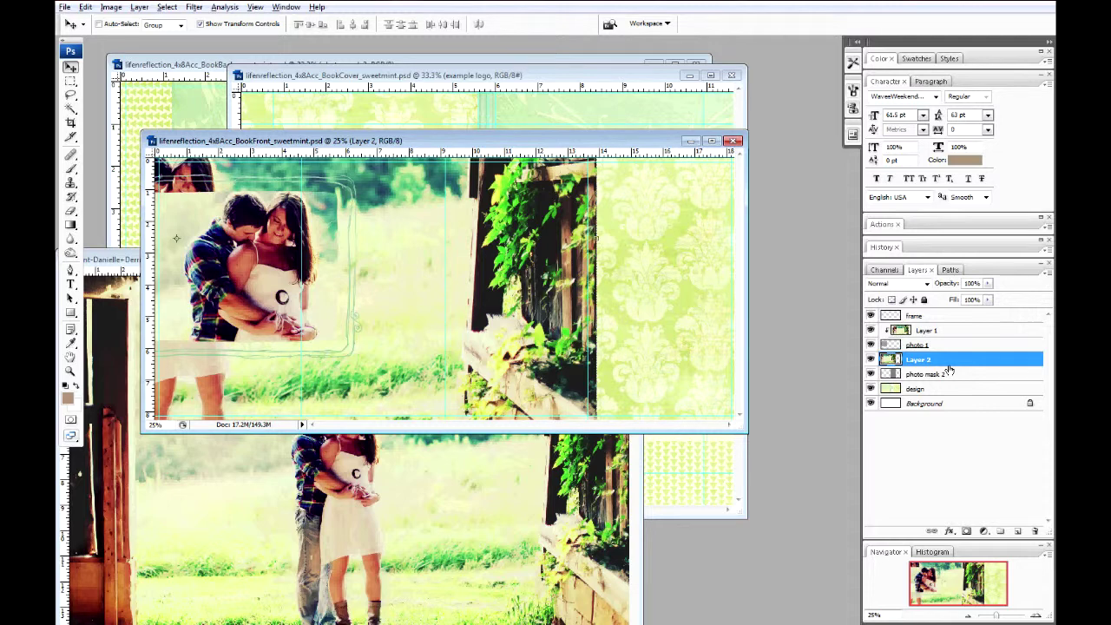
# Step: Clip the barn photo to photo mask 2, flatten the front page, and minimize it
pyautogui.keyDown('alt'); pyautogui.click(951, 366); pyautogui.keyUp('alt')
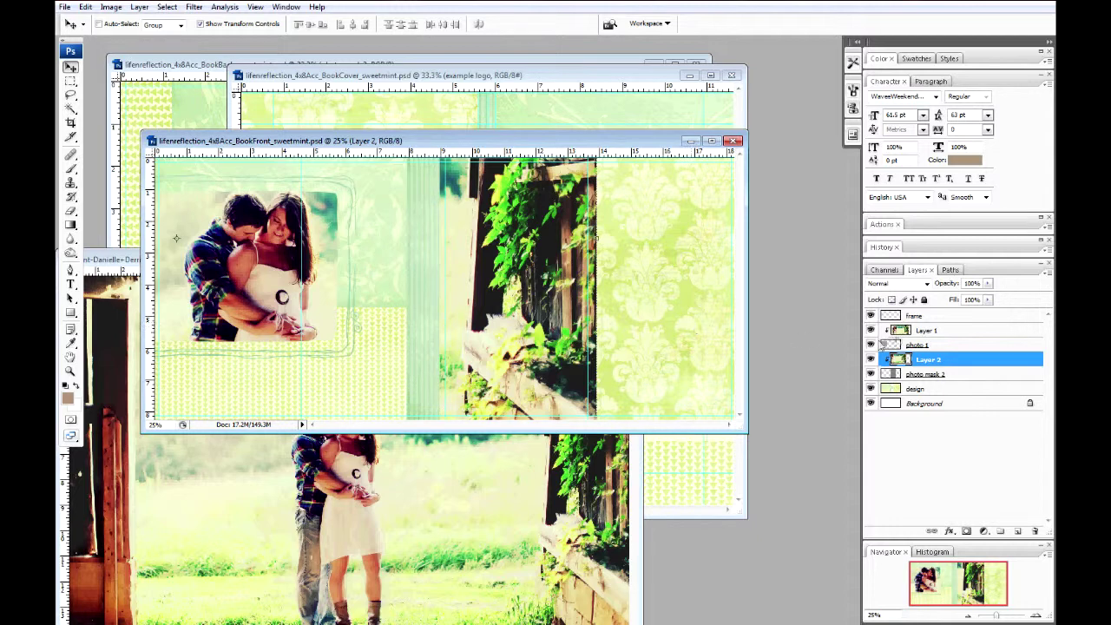
pyautogui.click(926, 318)
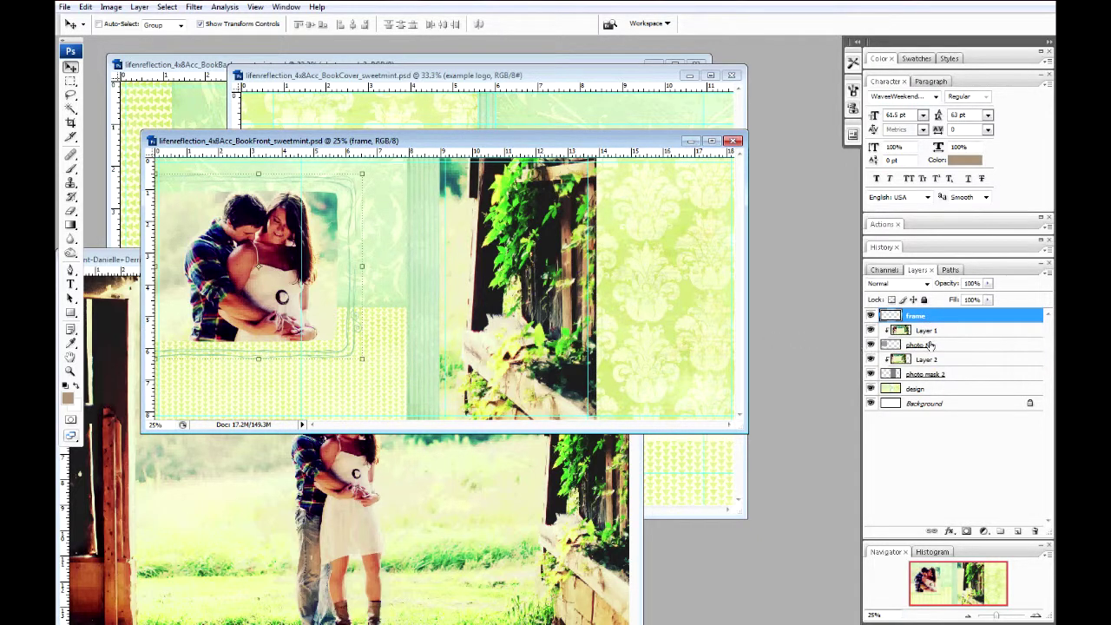
pyautogui.rightClick(955, 314)
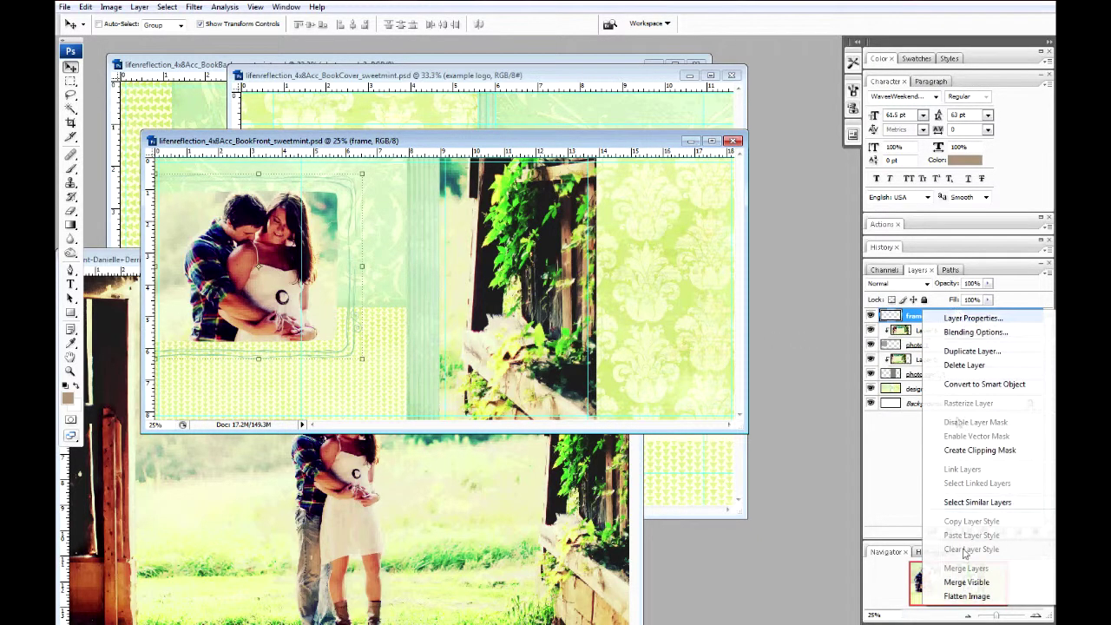
pyautogui.click(970, 599)
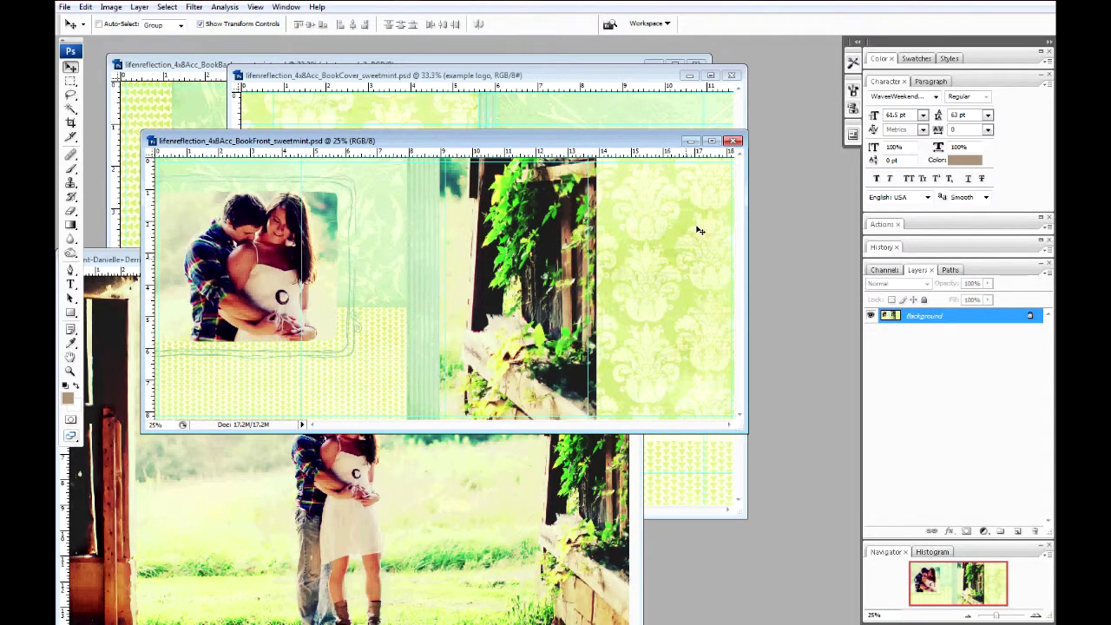
pyautogui.click(689, 142)
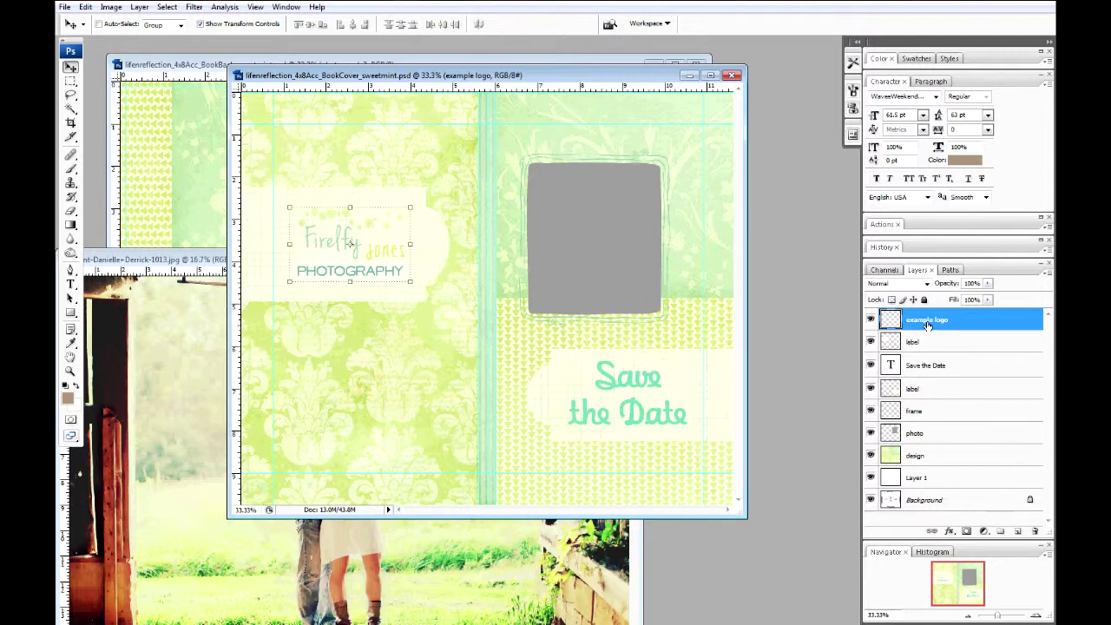
pyautogui.click(871, 321)
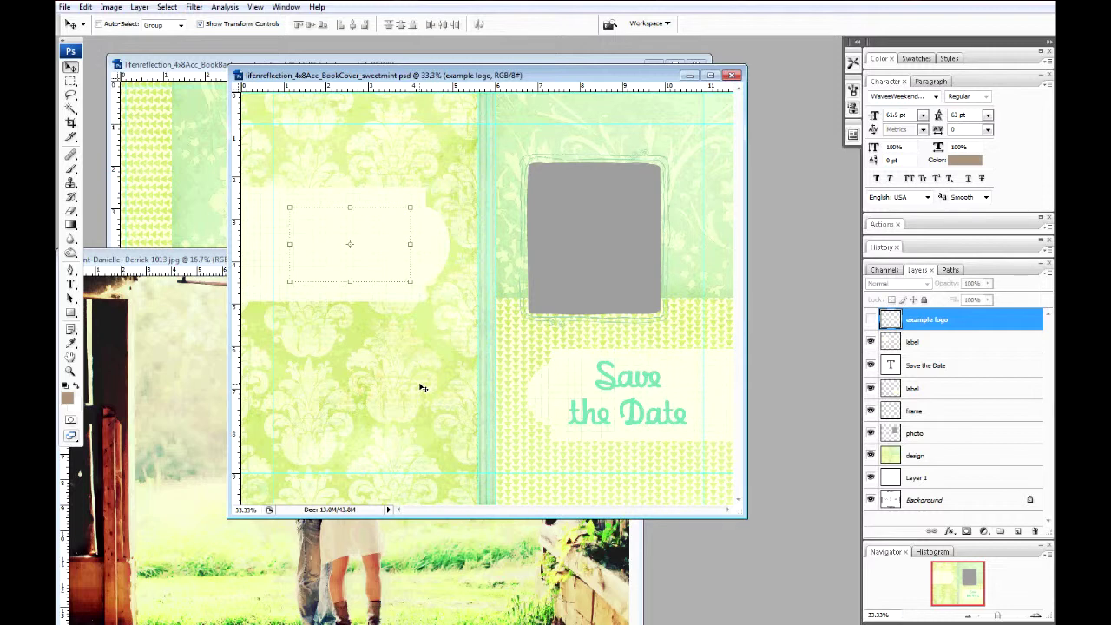
pyautogui.click(870, 319)
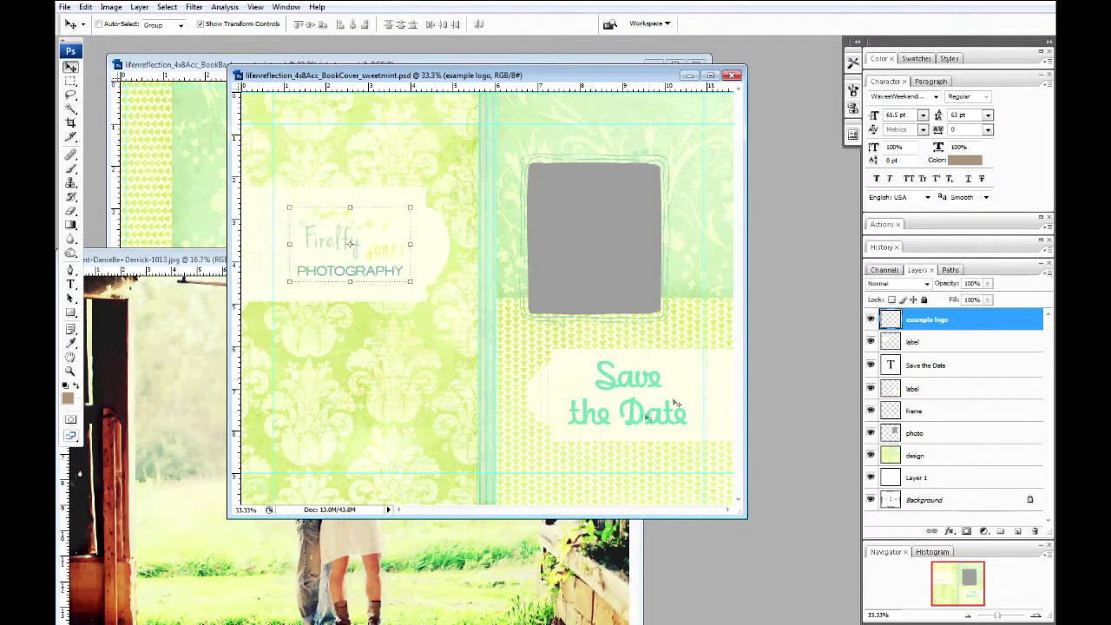
pyautogui.click(931, 391)
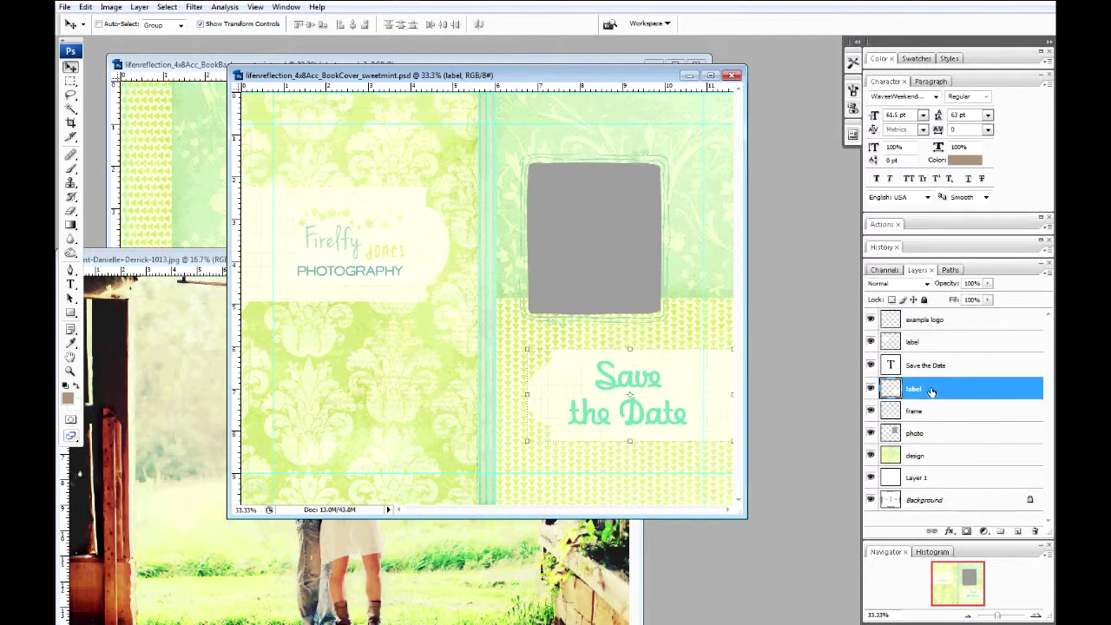
pyautogui.click(949, 369)
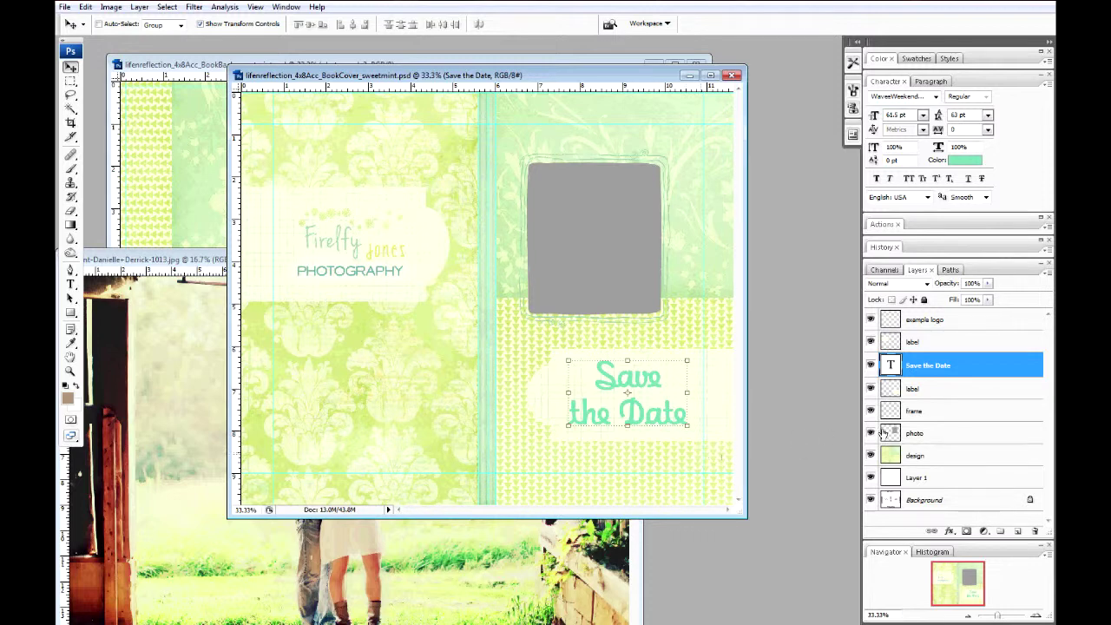
# Step: Drag the couple photo into the cover above the grey placeholder and clip it into the frame
pyautogui.click(935, 433)
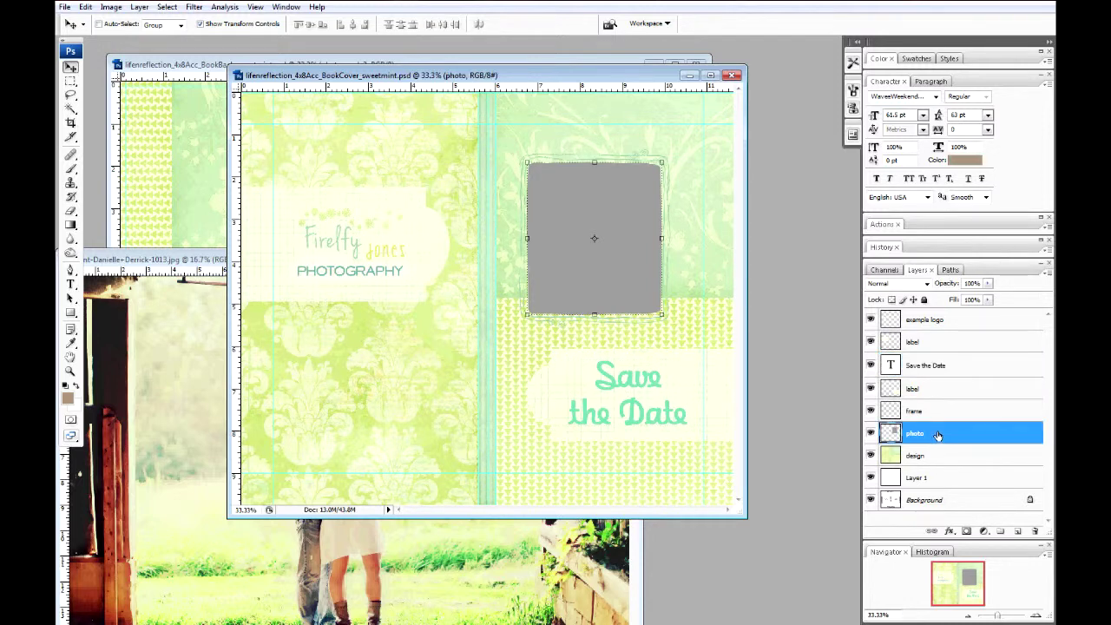
pyautogui.click(489, 548)
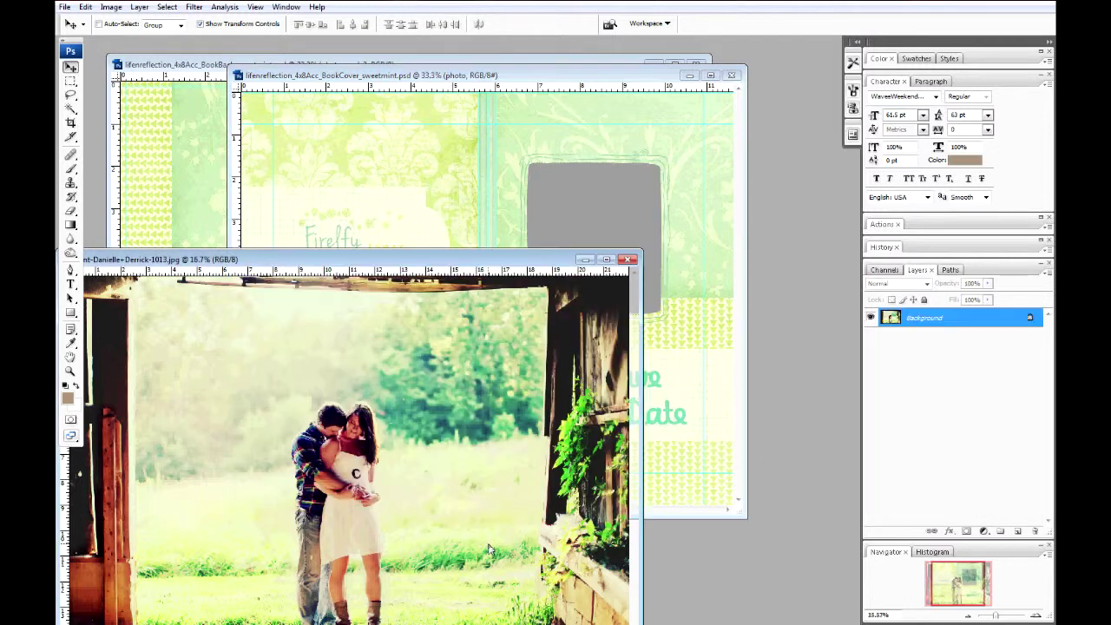
pyautogui.moveTo(489, 548); pyautogui.dragTo(621, 217)
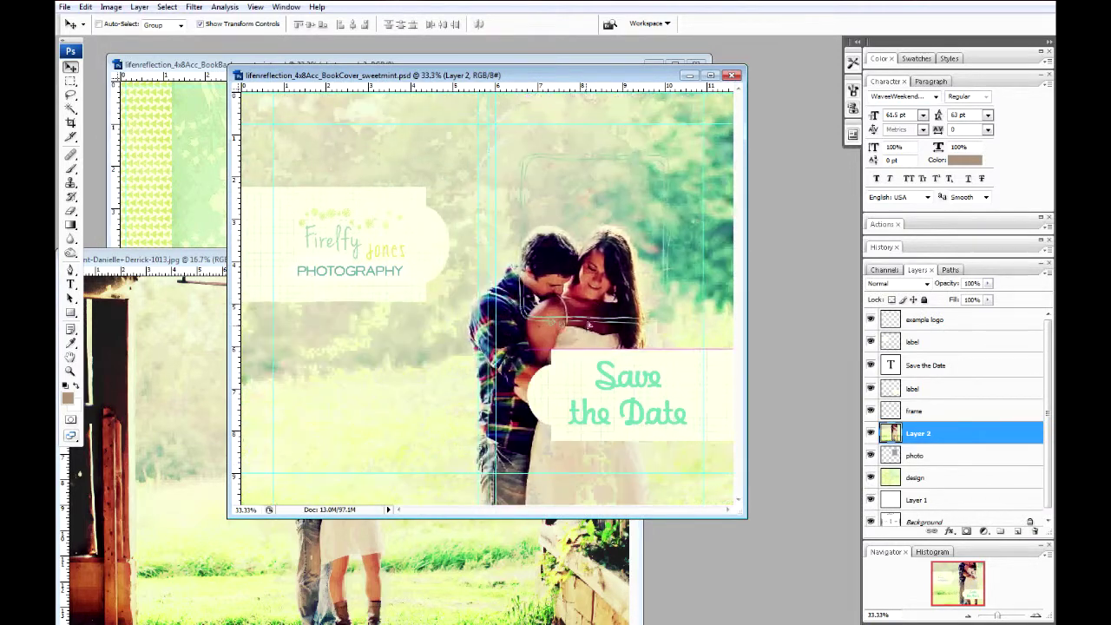
pyautogui.moveTo(589, 324); pyautogui.dragTo(607, 268)
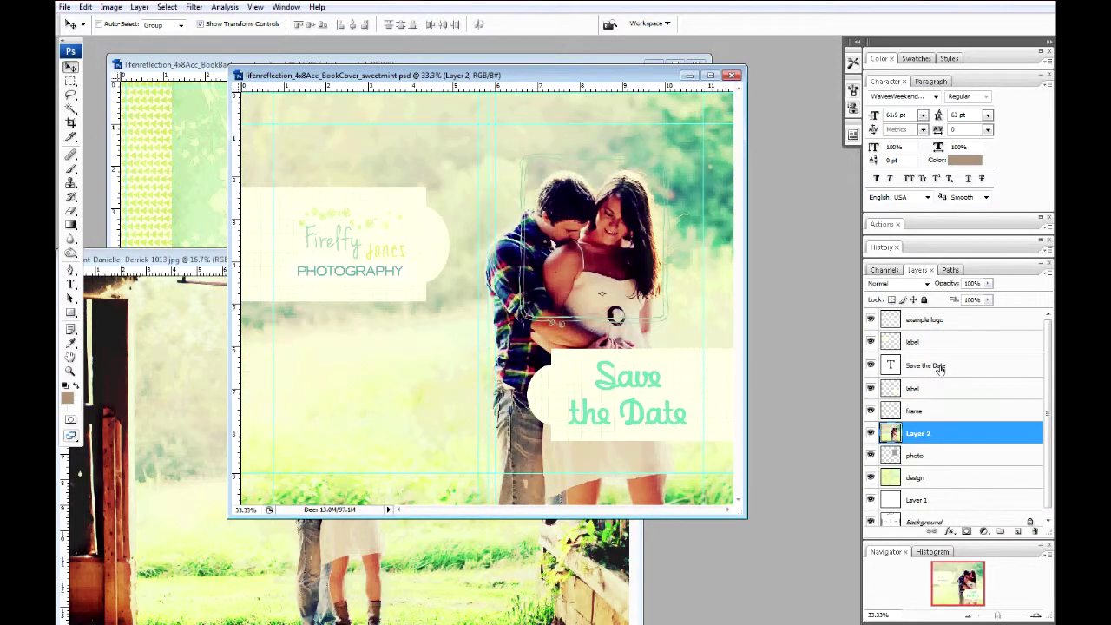
pyautogui.keyDown('alt'); pyautogui.click(960, 446); pyautogui.keyUp('alt')
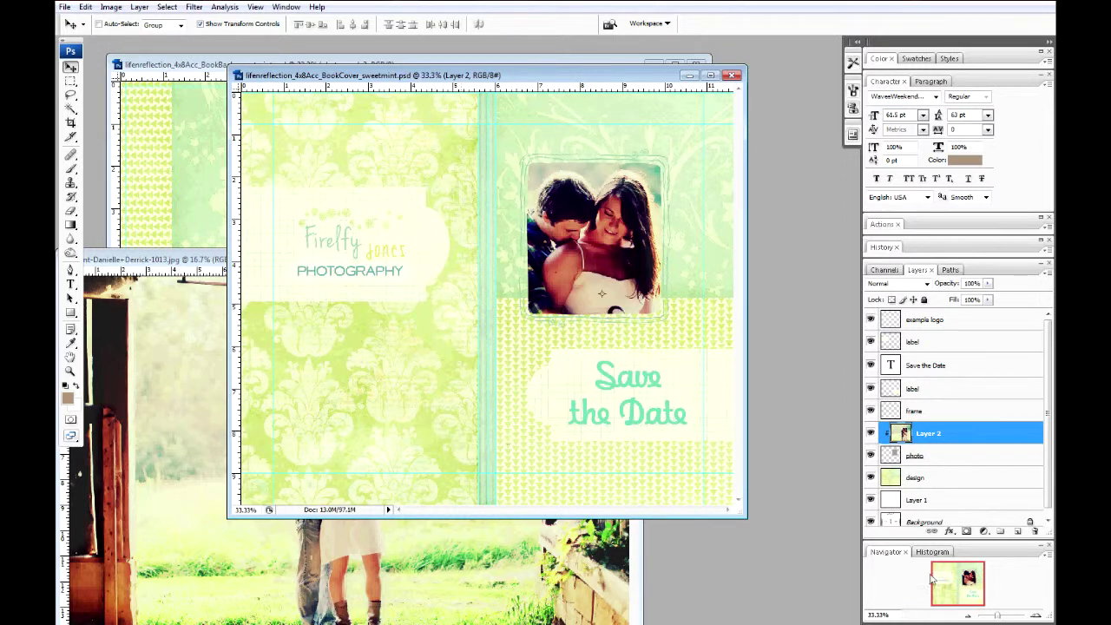
# Step: Nudge the cover's couple photo and scale it to about 98%, then fit the cover on screen
pyautogui.hotkey('ctrl', '-')
pyautogui.hotkey('ctrl', '-')
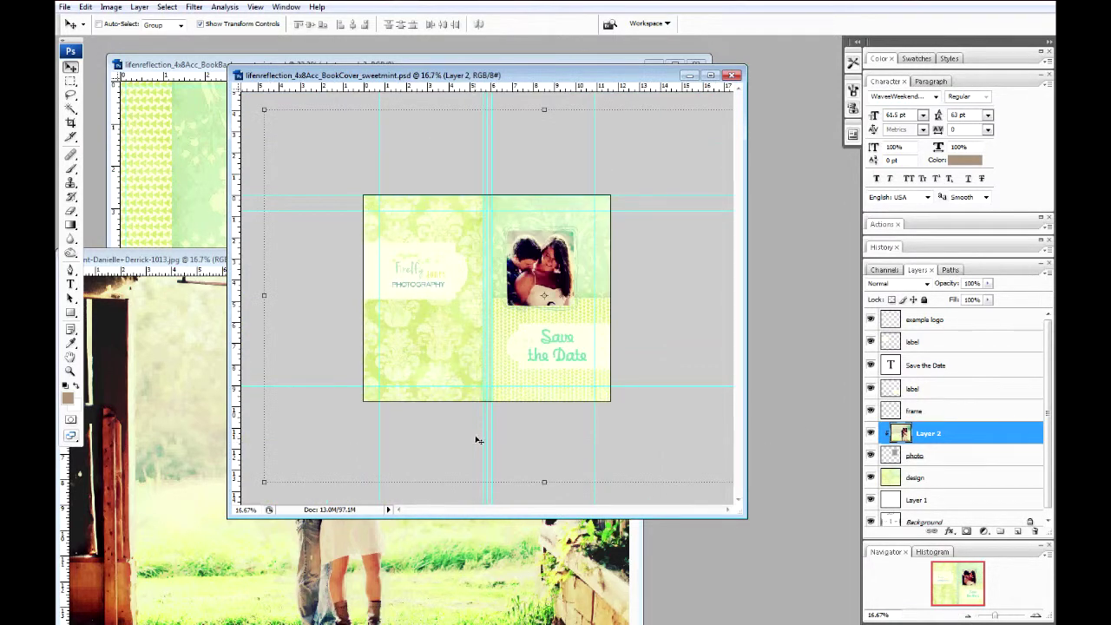
pyautogui.moveTo(564, 382); pyautogui.dragTo(559, 378)
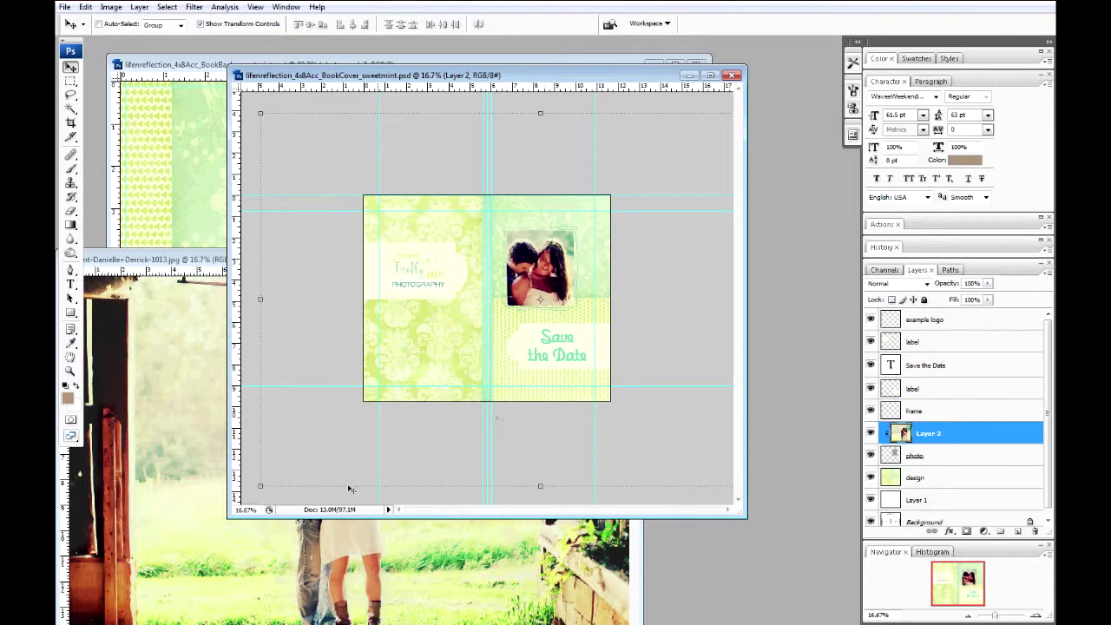
pyautogui.hotkey('ctrl', 't')
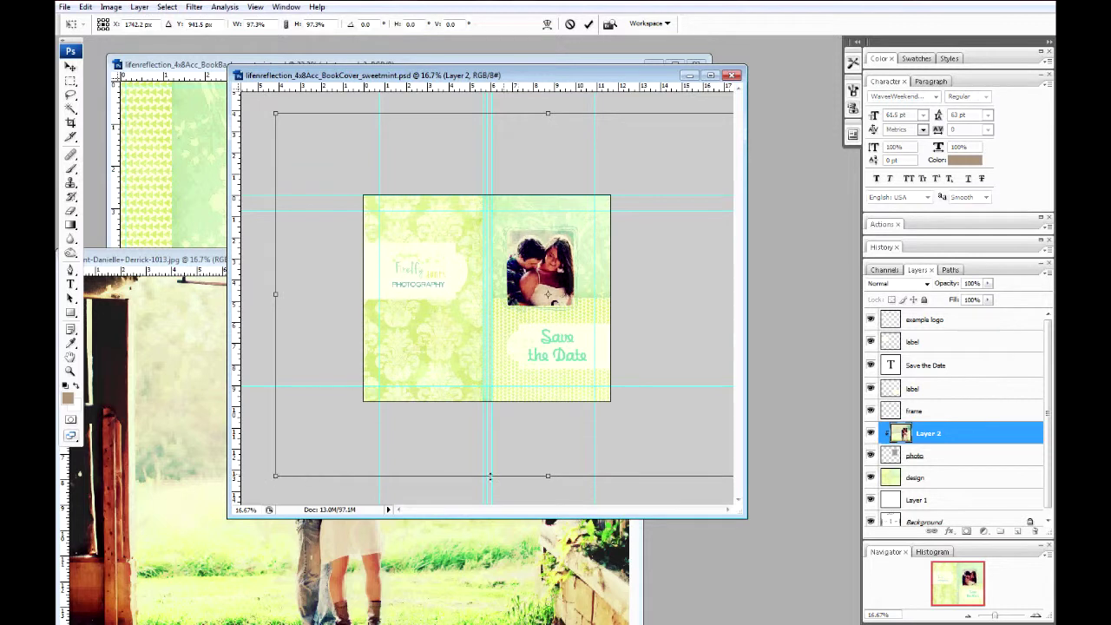
pyautogui.moveTo(277, 115); pyautogui.dragTo(294, 127)
pyautogui.press('Return')
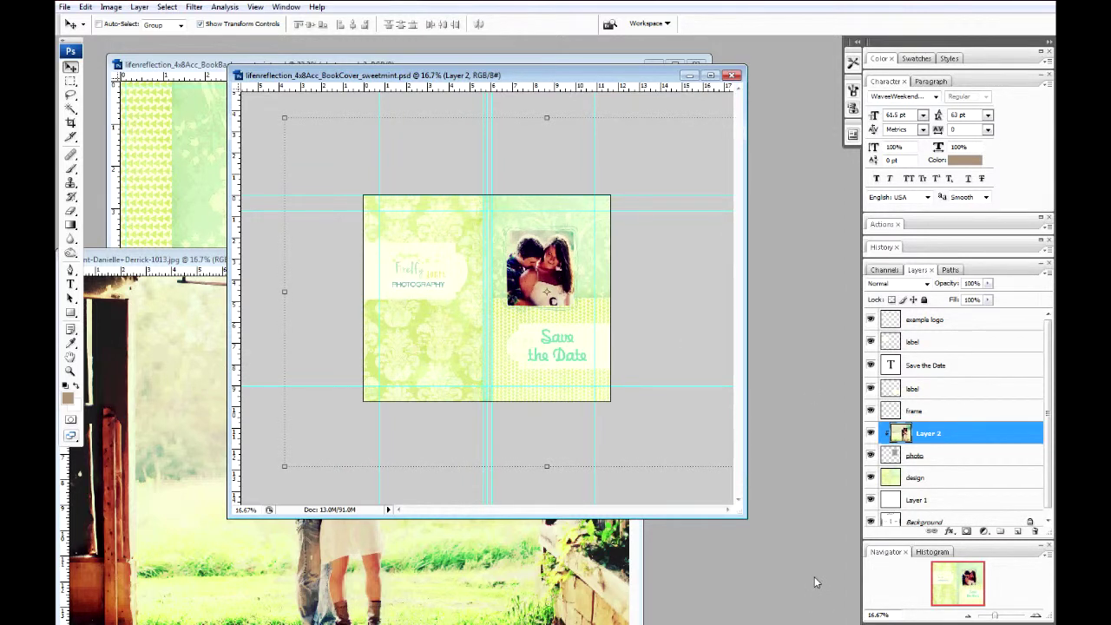
pyautogui.hotkey('ctrl', '0')
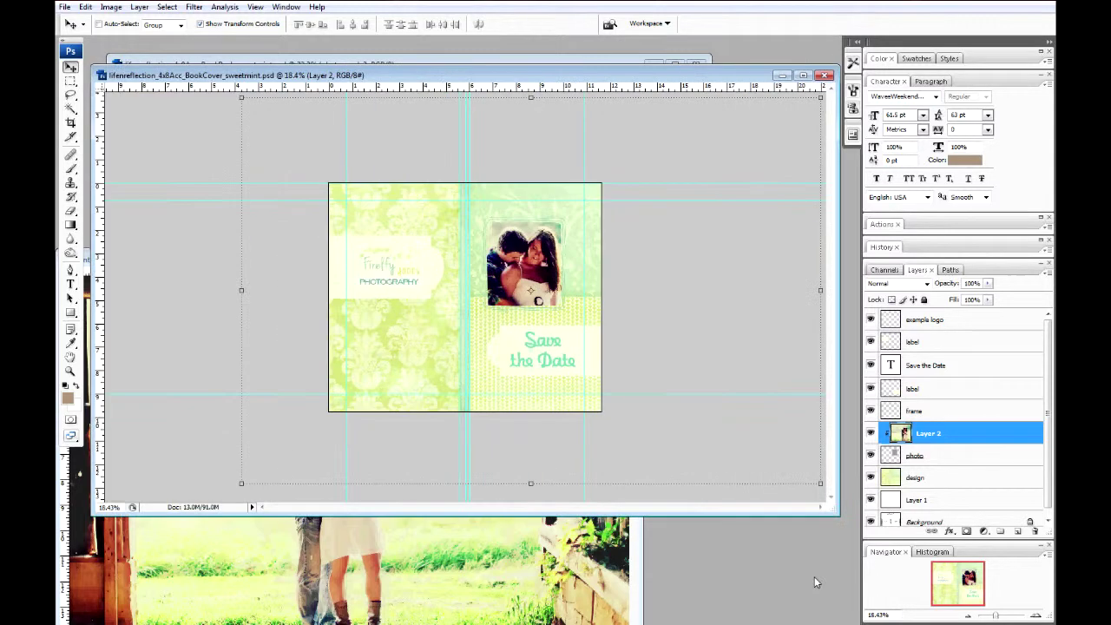
# Step: Flatten the cover into one Background layer with Ctrl+Shift+E and minimize it
pyautogui.click(1034, 614)
pyautogui.click(1035, 614)
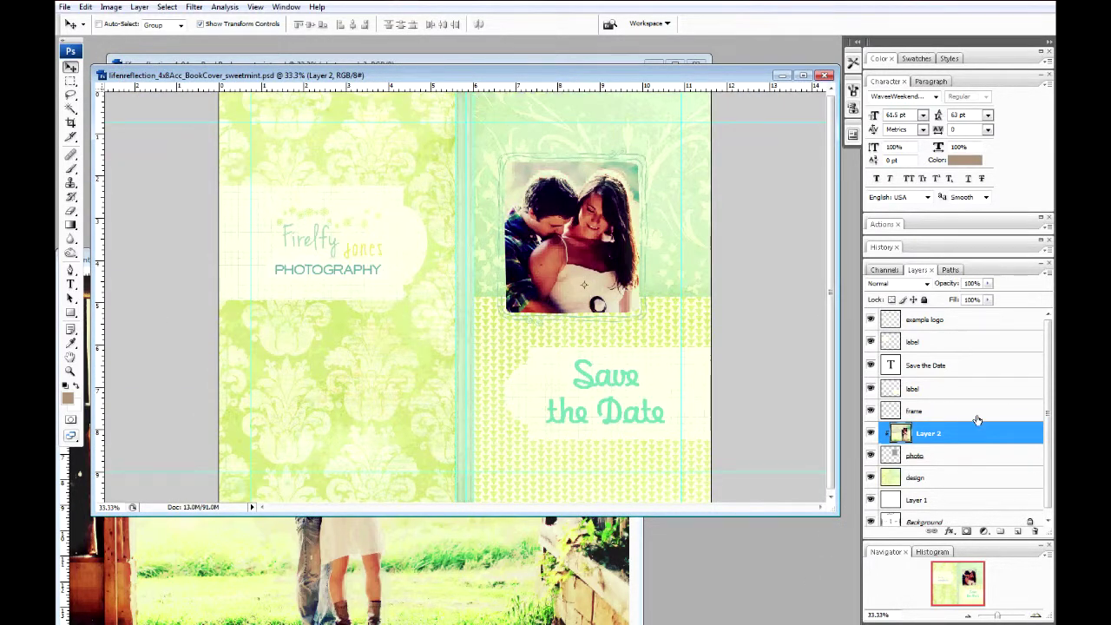
pyautogui.click(980, 319)
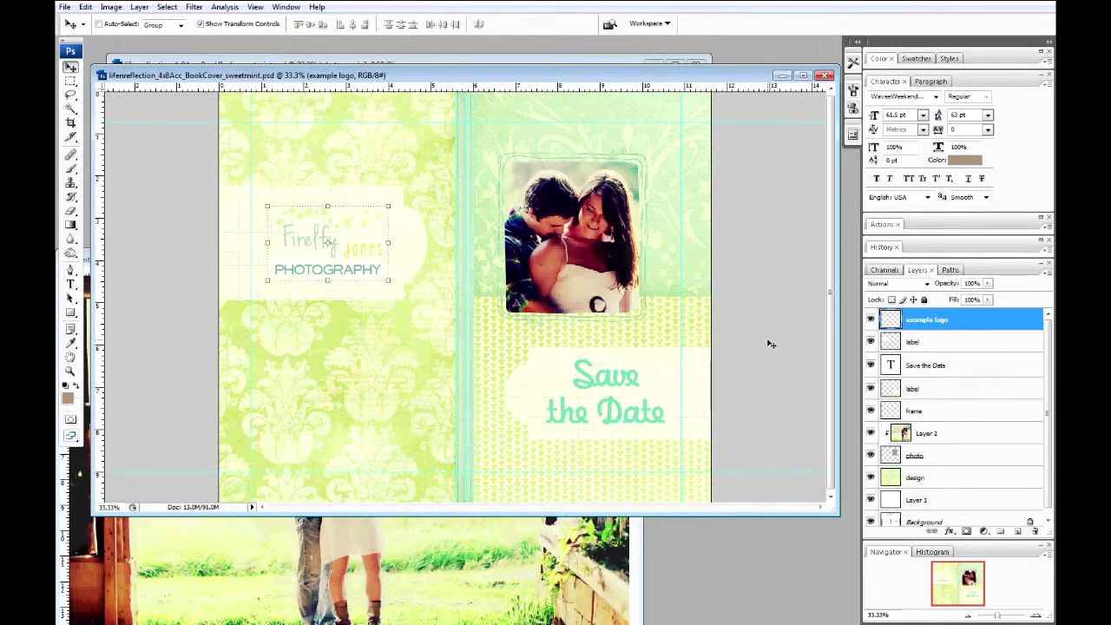
pyautogui.hotkey('ctrl', 'shift', 'e')
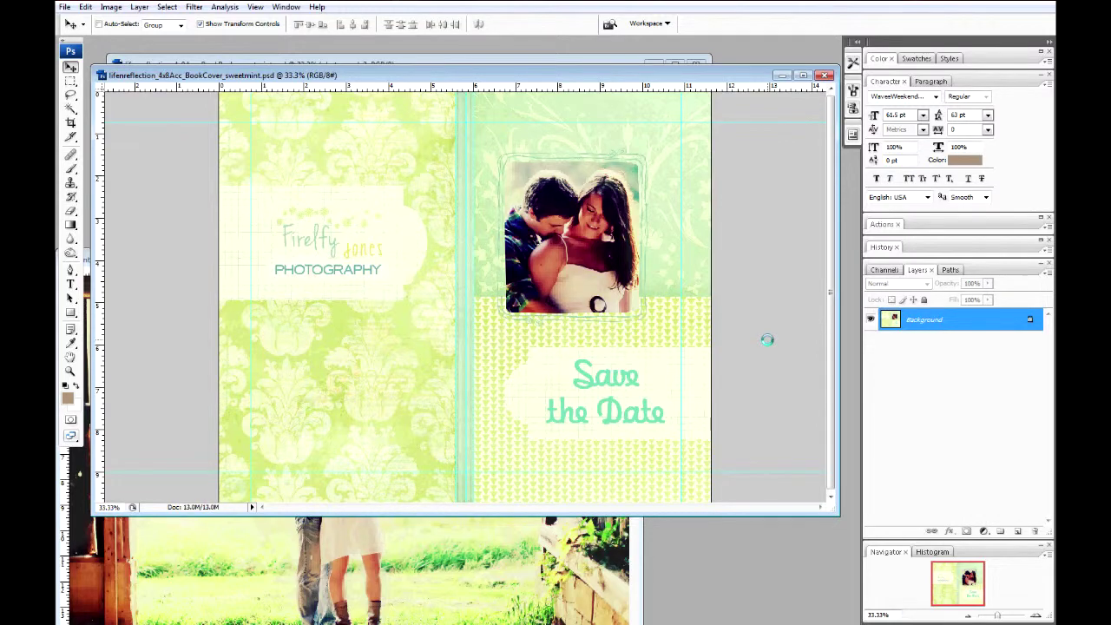
pyautogui.click(781, 78)
# Step: Bring the BookBack document forward and drag the couple photo into it
pyautogui.click(627, 223)
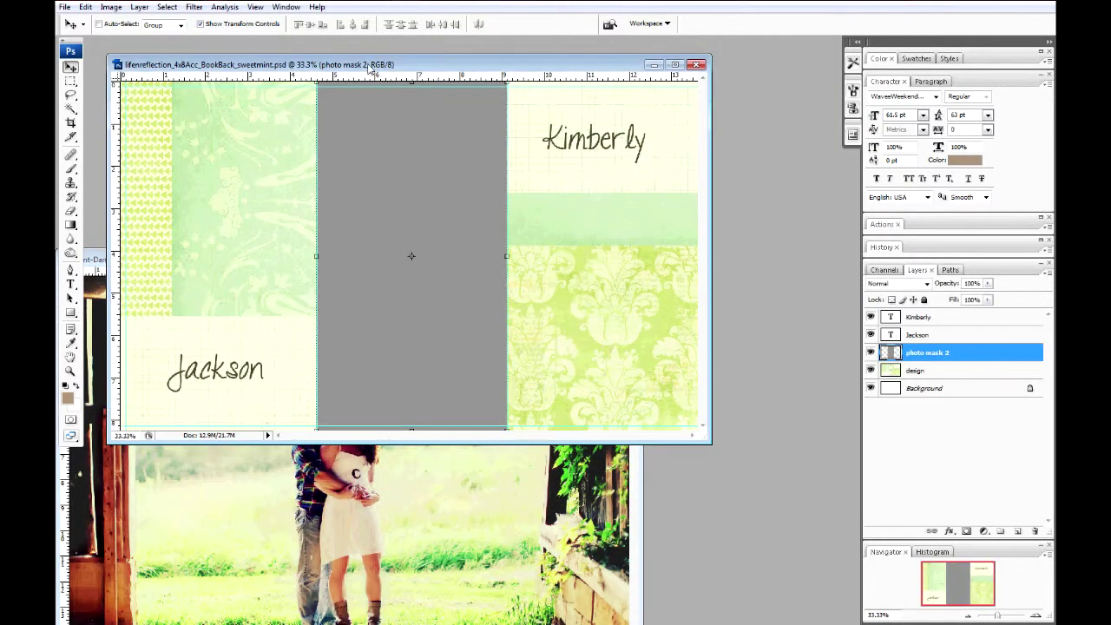
pyautogui.moveTo(370, 68); pyautogui.dragTo(471, 74)
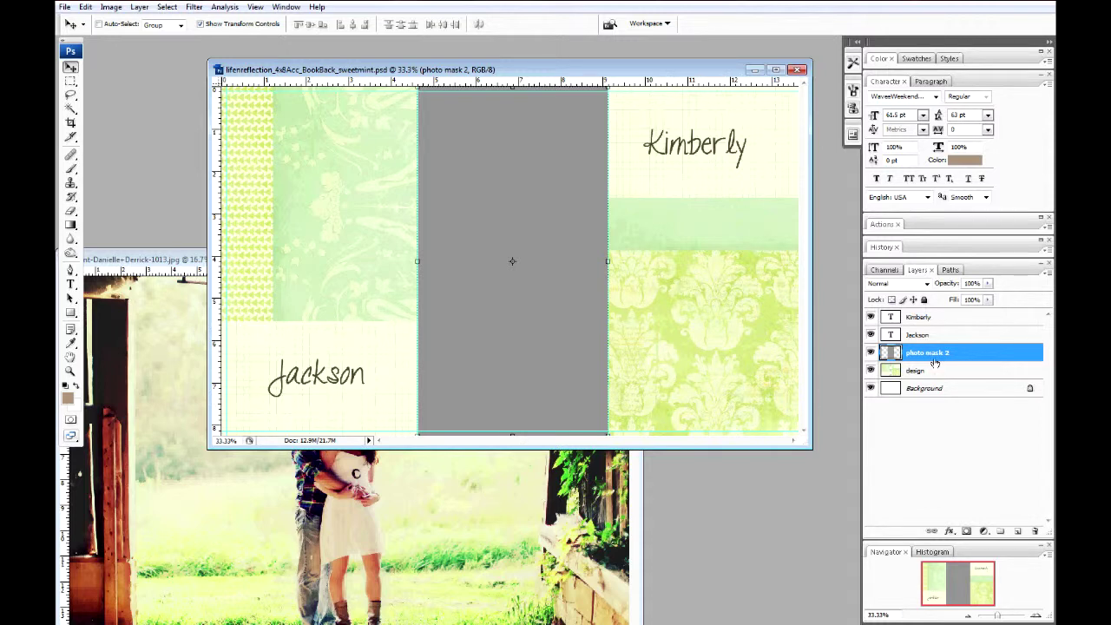
pyautogui.click(347, 498)
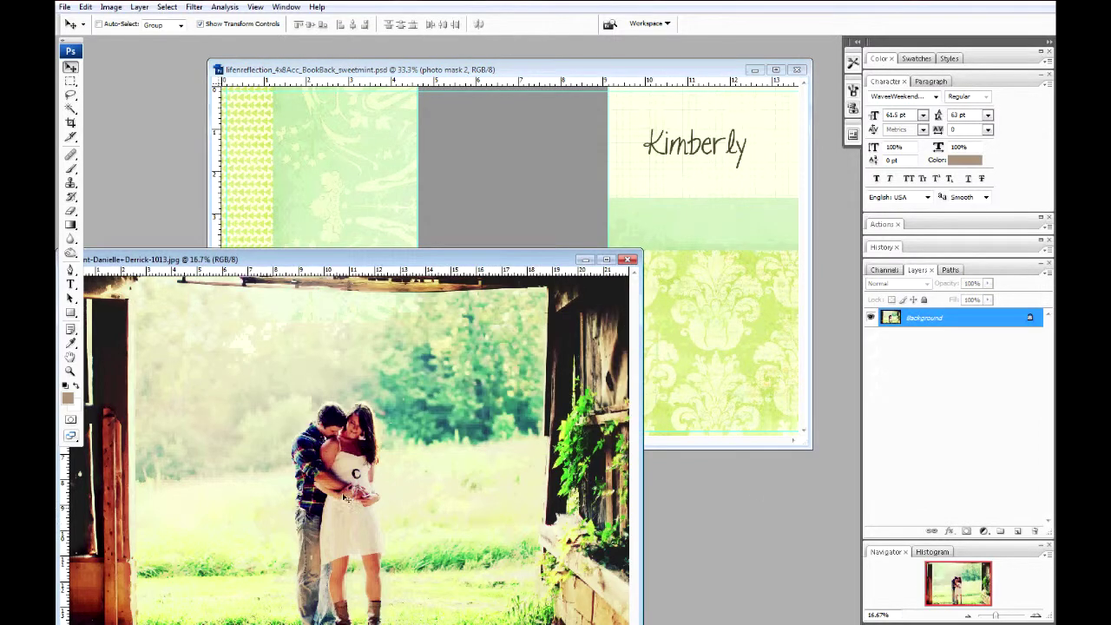
pyautogui.moveTo(347, 498); pyautogui.dragTo(488, 318)
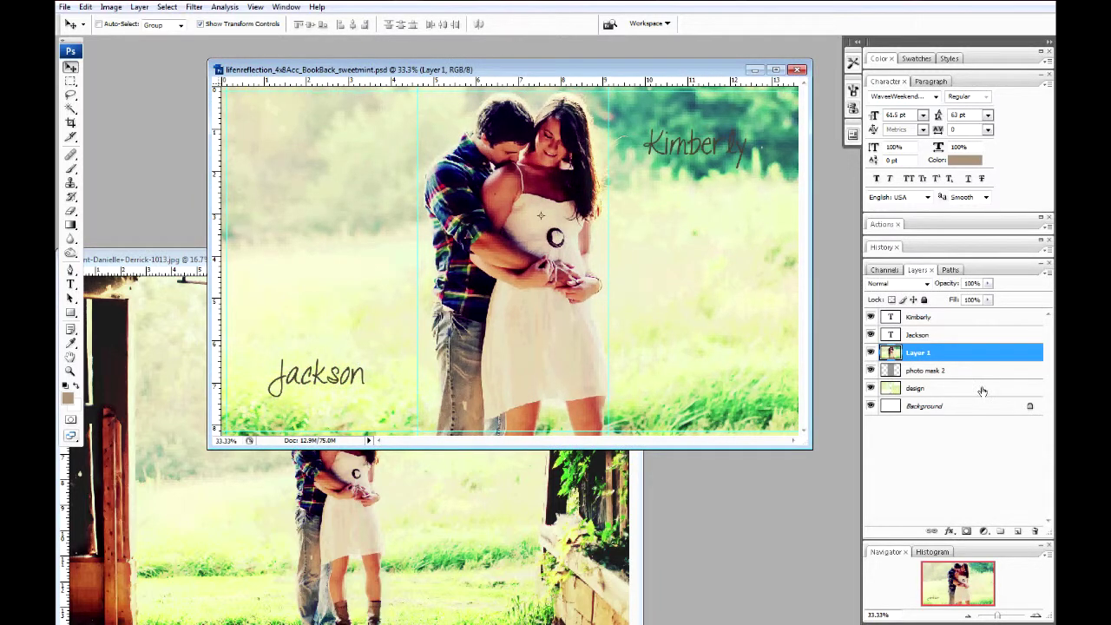
# Step: Clip the photo to photo mask 2 and move it lower inside the mask
pyautogui.keyDown('alt'); pyautogui.click(953, 361); pyautogui.keyUp('alt')
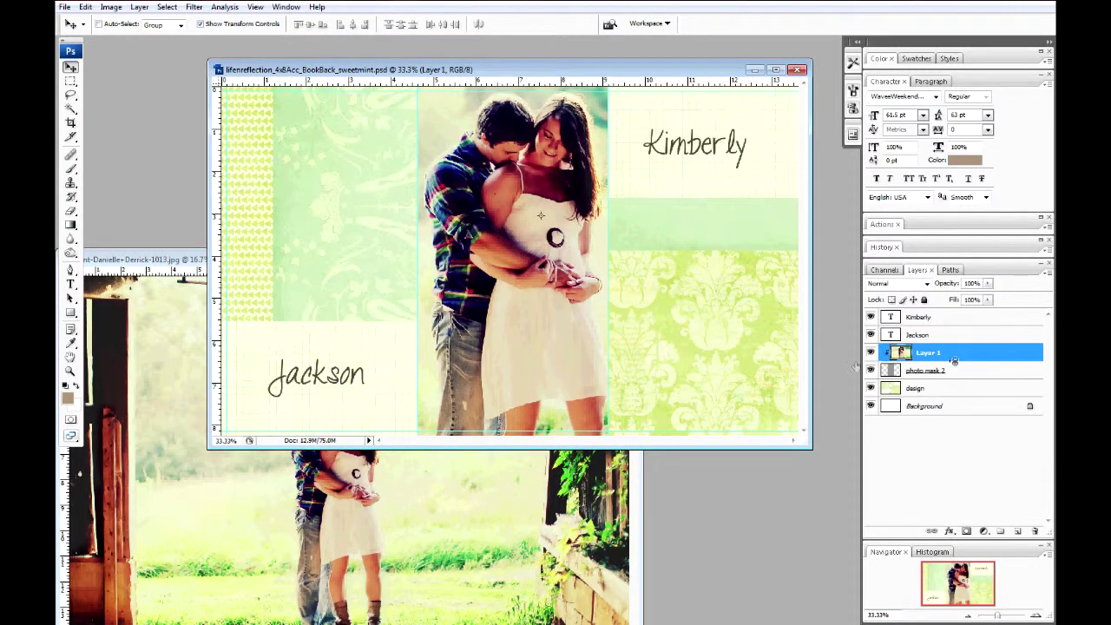
pyautogui.moveTo(516, 252); pyautogui.dragTo(510, 271)
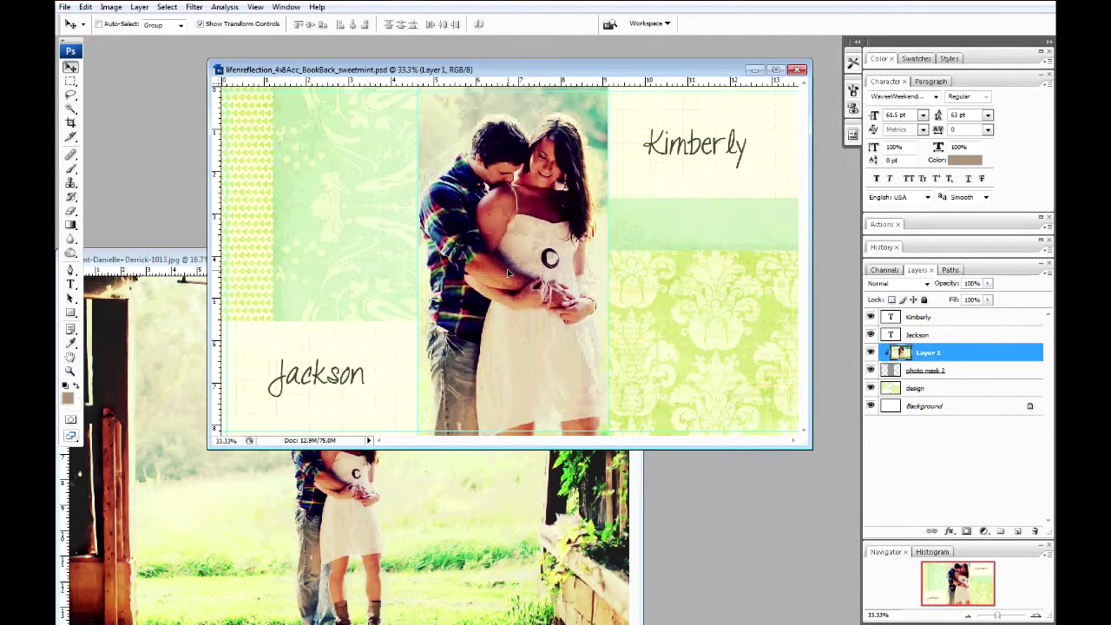
pyautogui.click(937, 321)
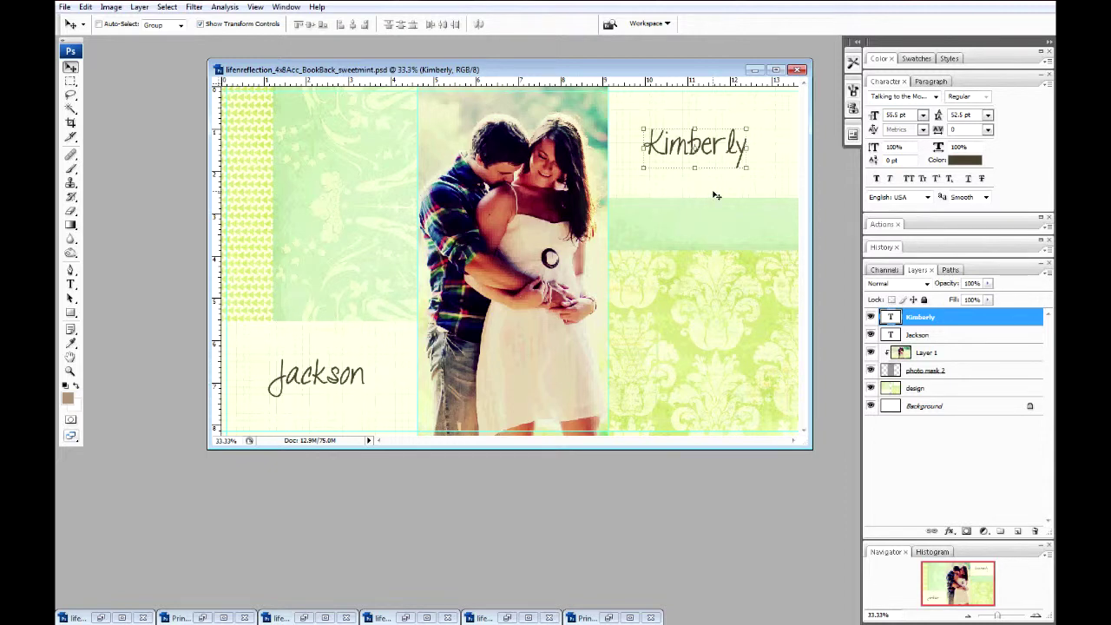
# Step: Flatten the BookBack page with Ctrl+Shift+E, leaving one Background layer with the photo between captions
pyautogui.moveTo(525, 72); pyautogui.dragTo(477, 92)
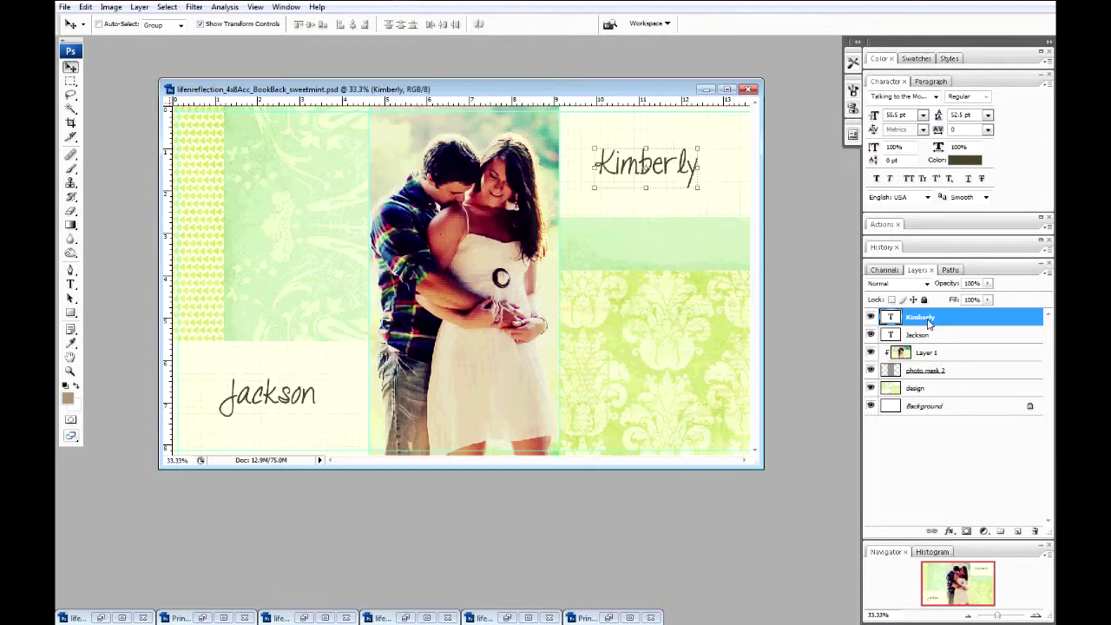
pyautogui.hotkey('ctrl', 'shift', 'e')
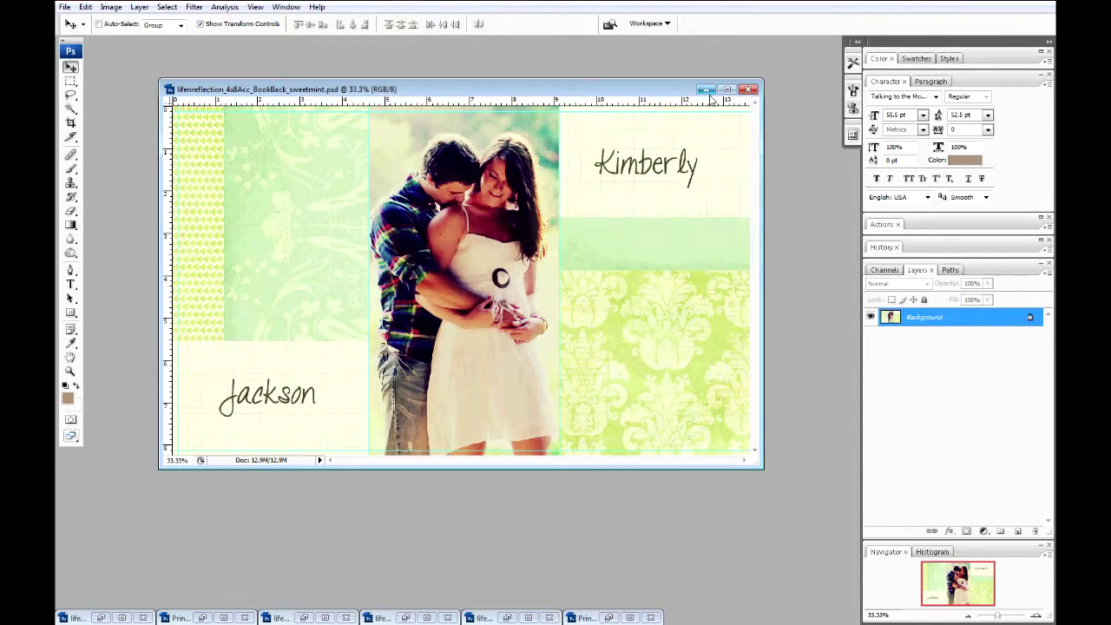
# Step: Show the Life-n-Reflection collage preview full screen and close the first minimized 'life' document
pyautogui.click(705, 90)
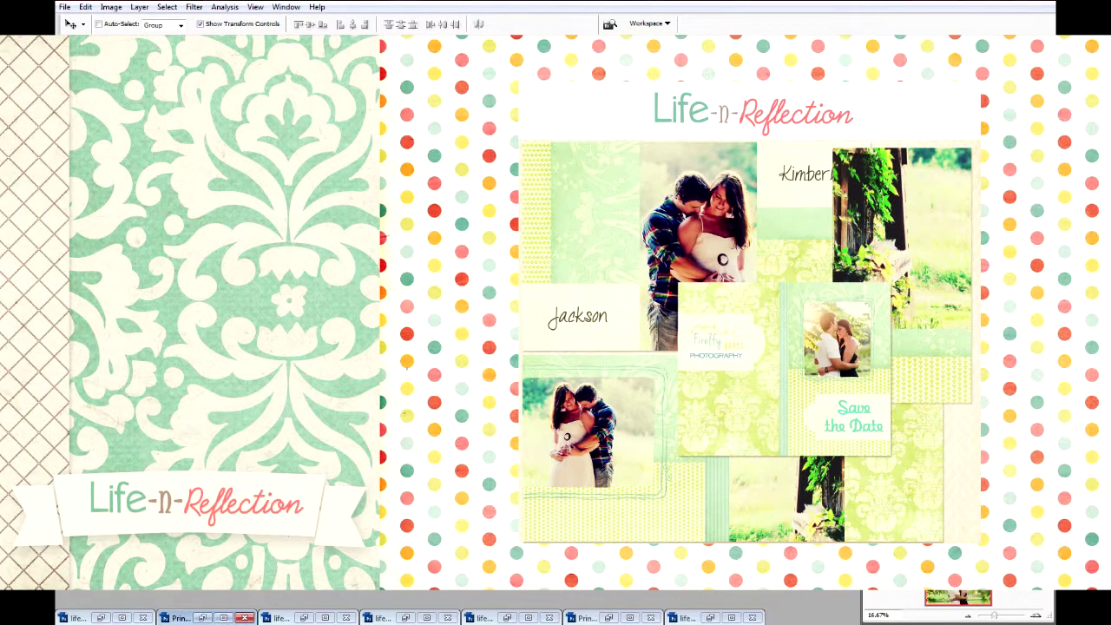
pyautogui.click(283, 617)
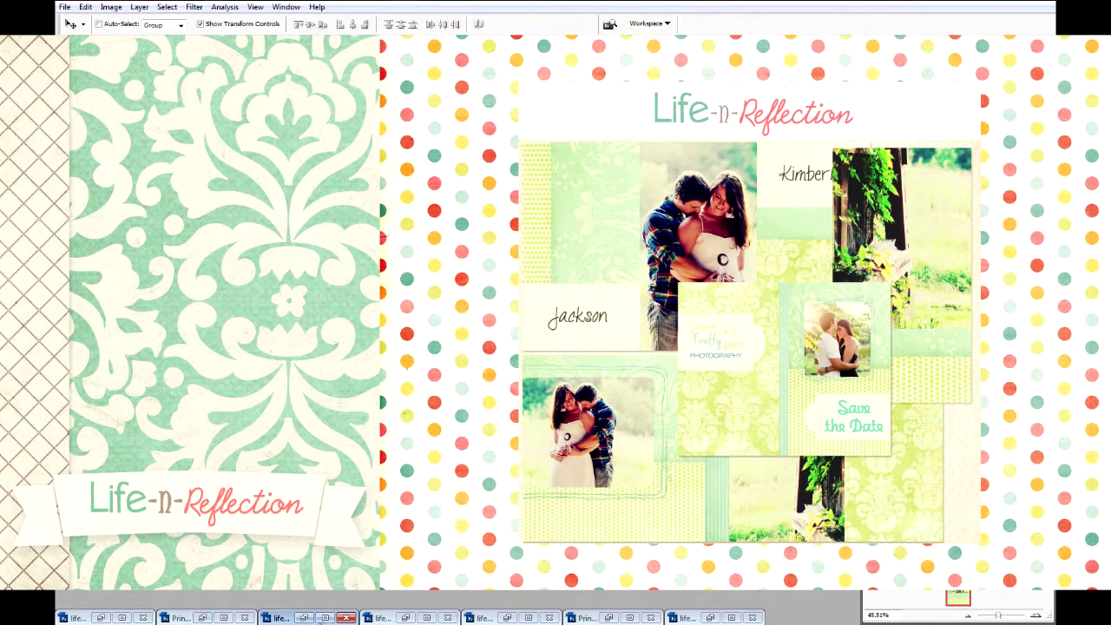
pyautogui.click(178, 617)
pyautogui.click(77, 618)
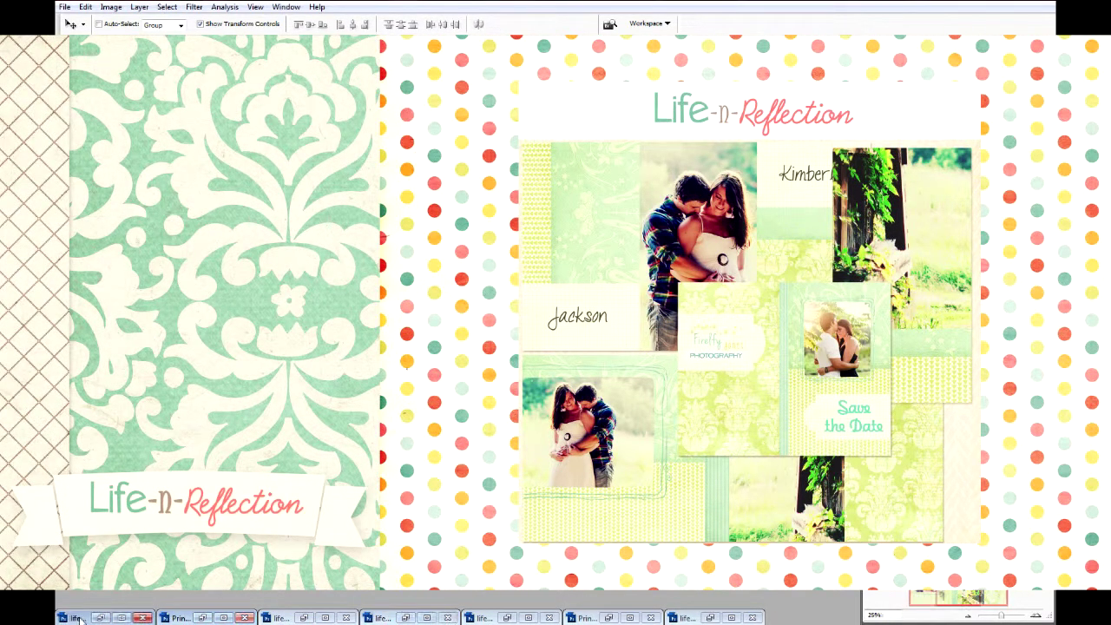
pyautogui.click(100, 618)
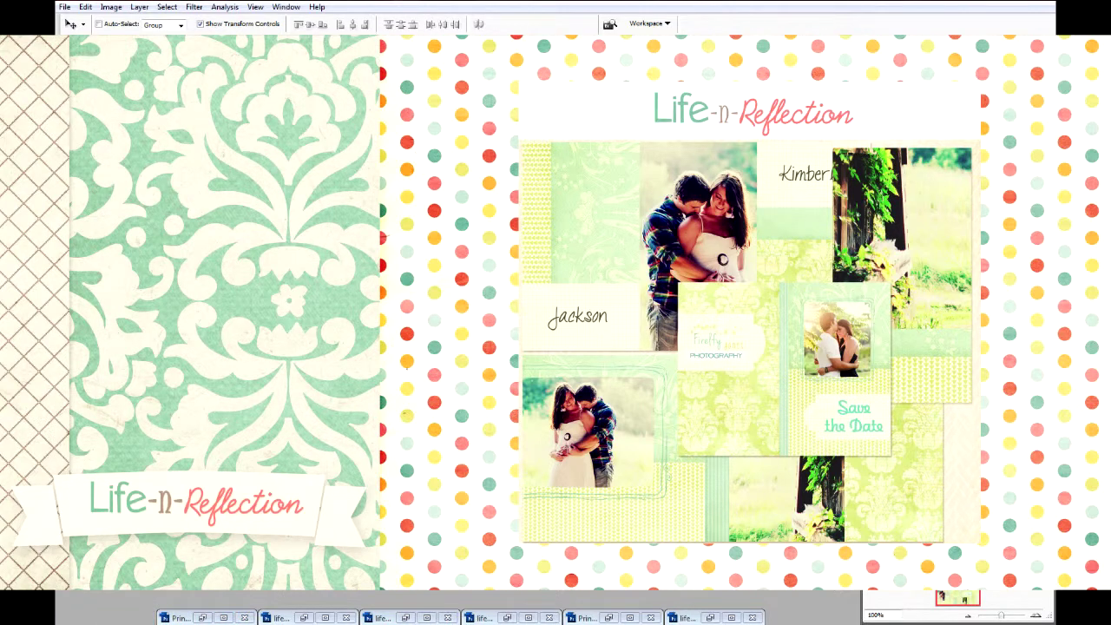